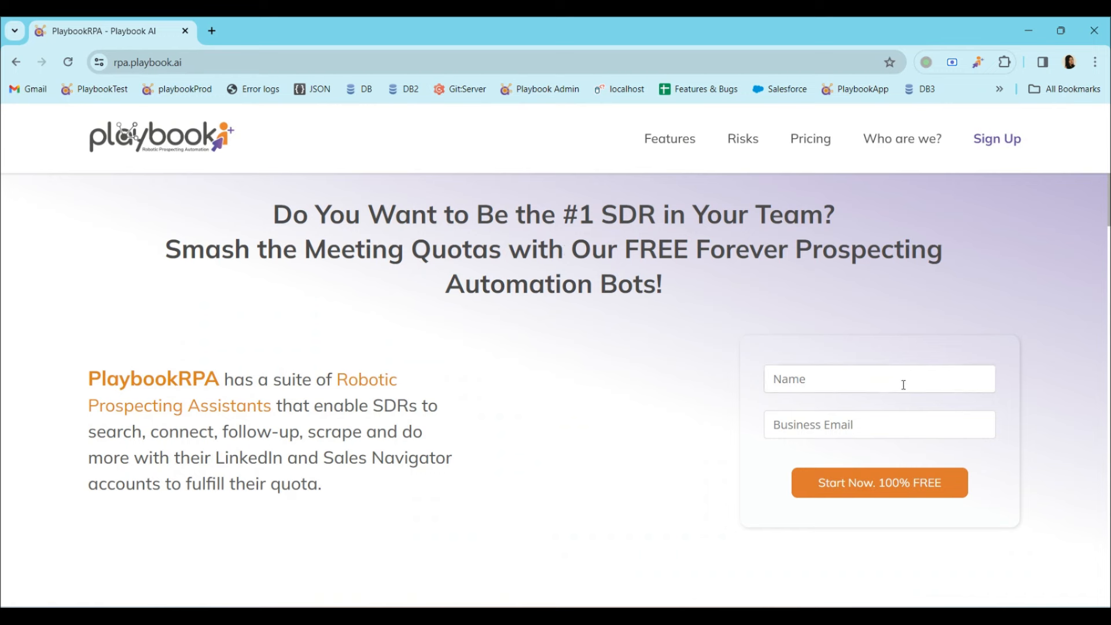
- Fill in the sign-up form with the name and business email, and submit it to start for free
{"action": "type", "text": "Cassandra"}
{"action": "left_click", "coordinate": [880, 420]}
{"action": "key", "text": "ctrl+v"}
{"action": "left_click", "coordinate": [879, 483]}
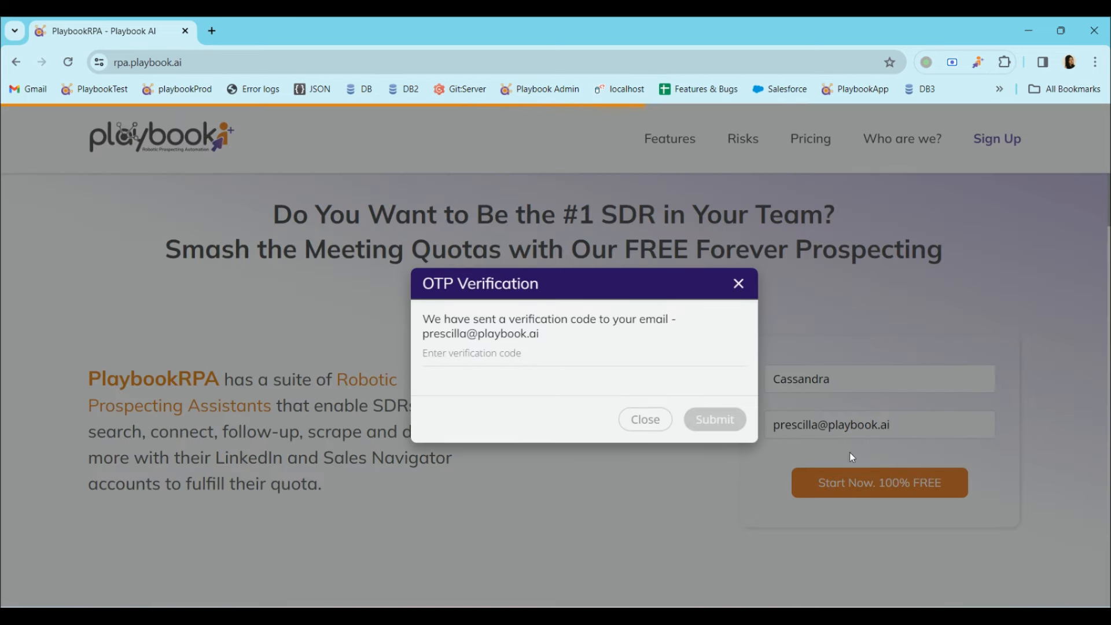
- Enter the emailed verification code in the OTP Verification dialog and submit it
{"action": "left_click", "coordinate": [629, 360]}
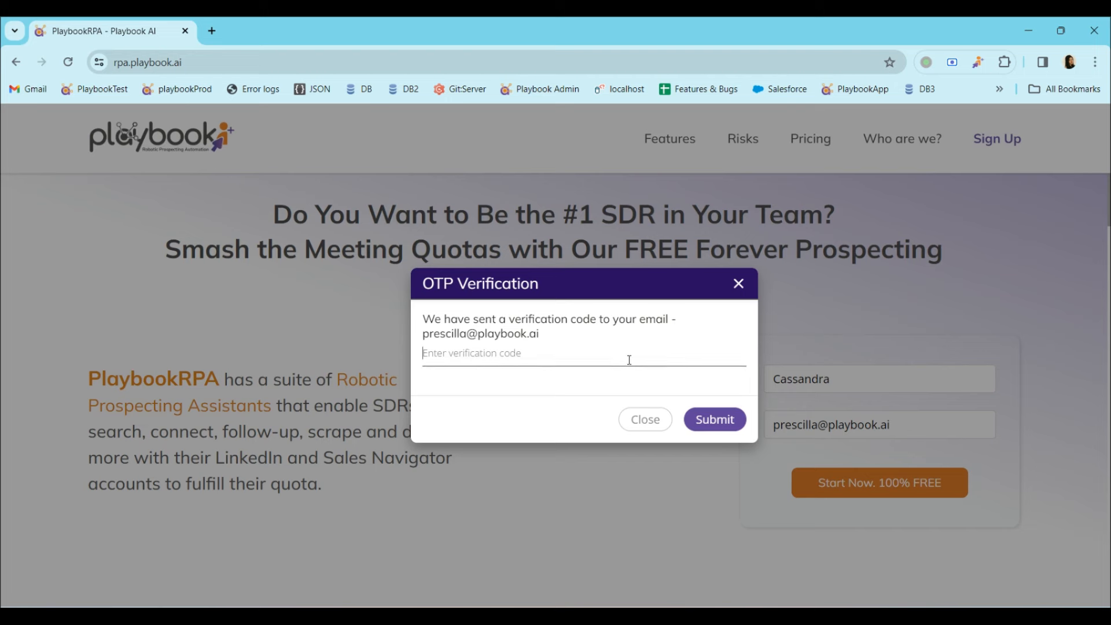
{"action": "left_click", "coordinate": [731, 427]}
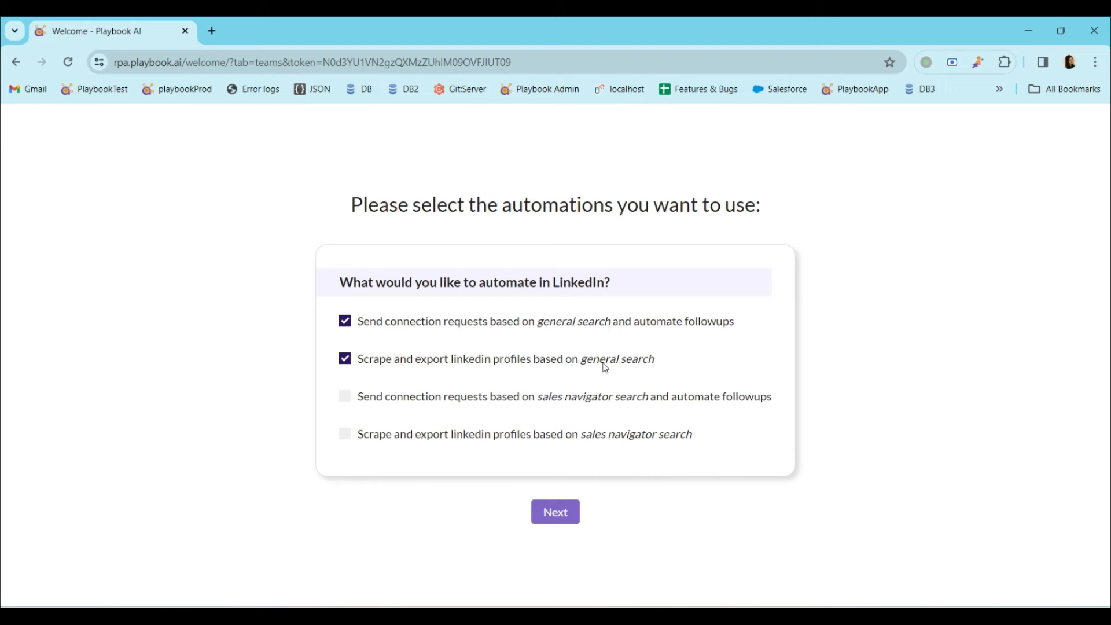
- Add the automation that sends connection requests based on sales navigator search with followups, and skip inviting colleagues
{"action": "left_click", "coordinate": [346, 396]}
{"action": "left_click", "coordinate": [560, 515]}
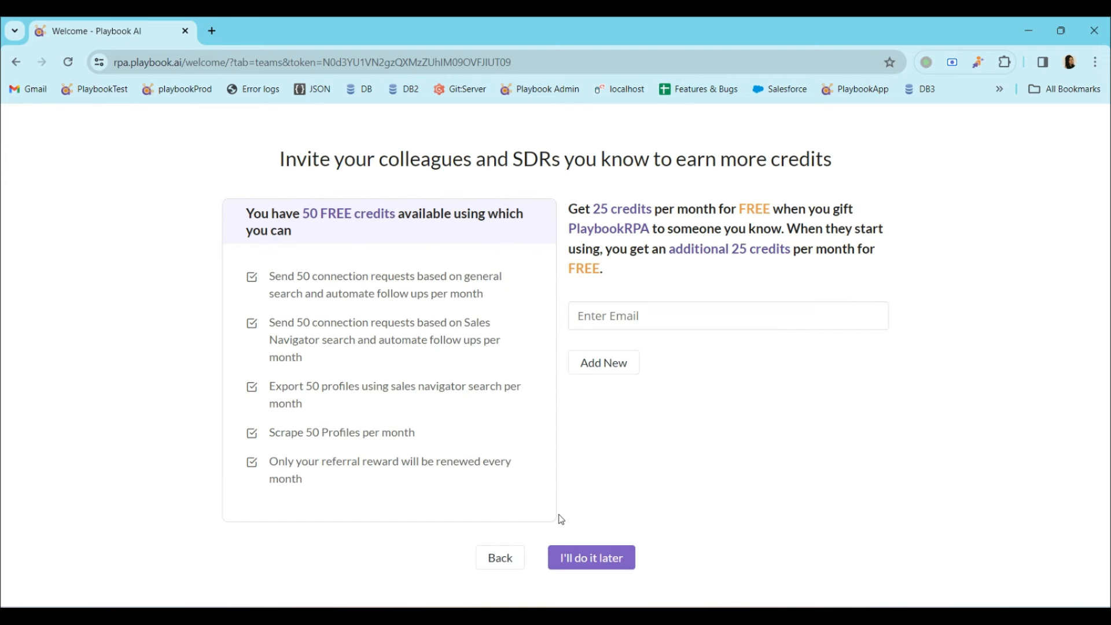
{"action": "left_click", "coordinate": [700, 319]}
{"action": "left_click", "coordinate": [597, 565]}
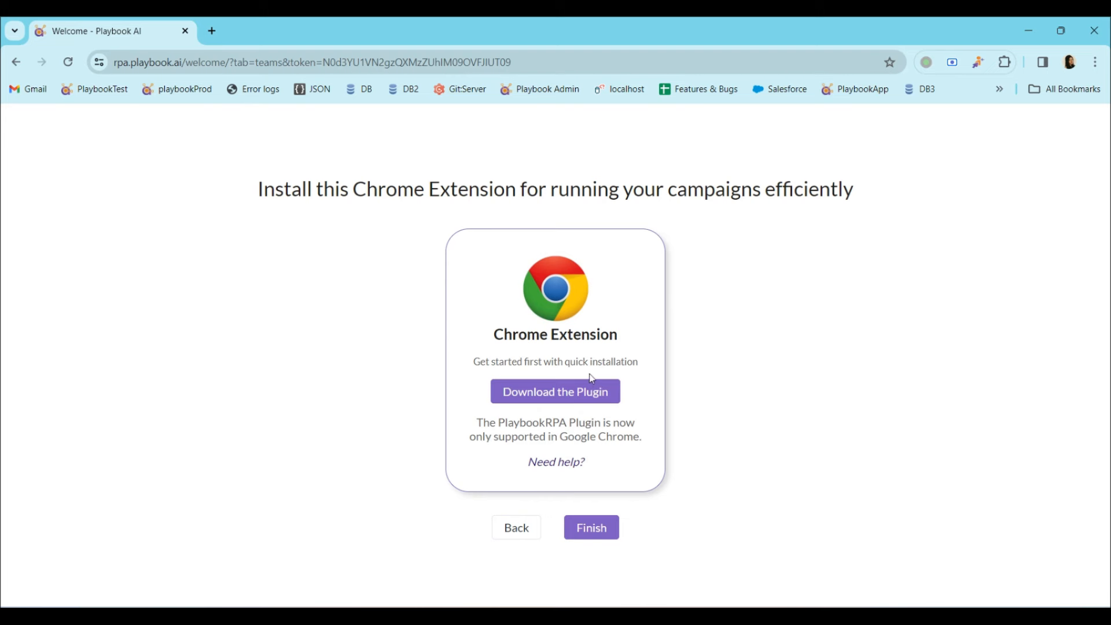
- Download the PlaybookRPA Chrome plugin and finish the welcome setup
{"action": "left_click", "coordinate": [603, 530]}
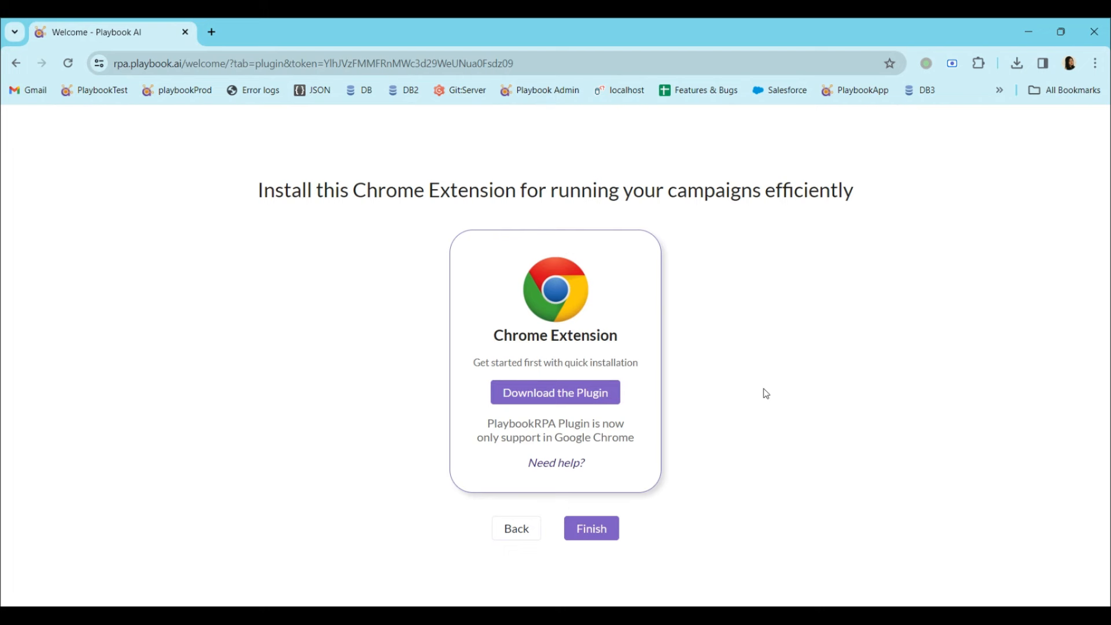
{"action": "left_click", "coordinate": [610, 397]}
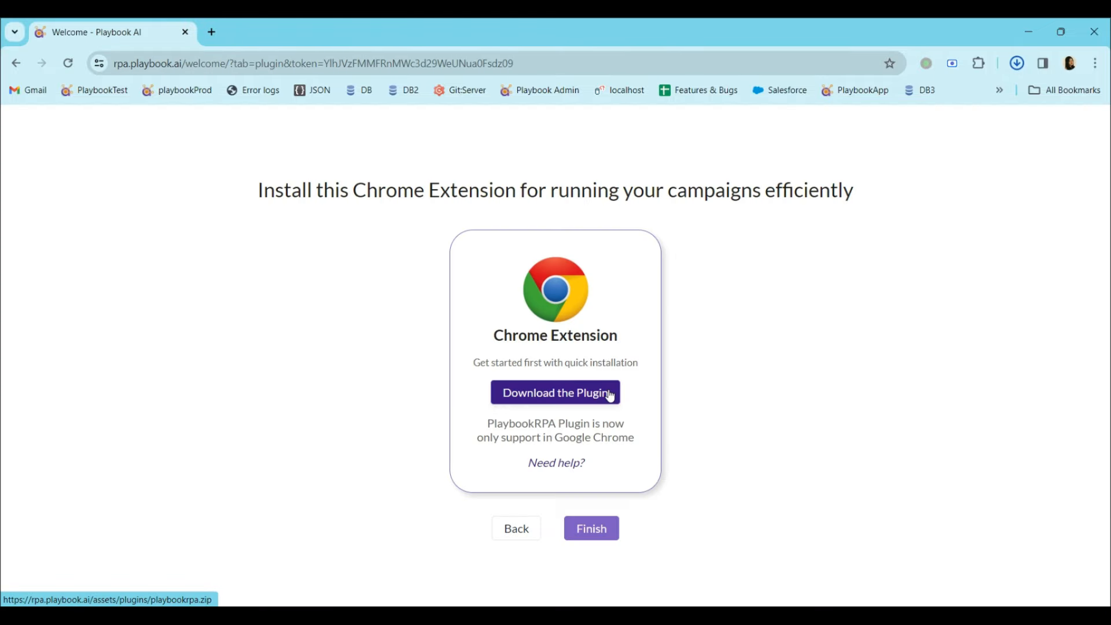
{"action": "left_click", "coordinate": [599, 535]}
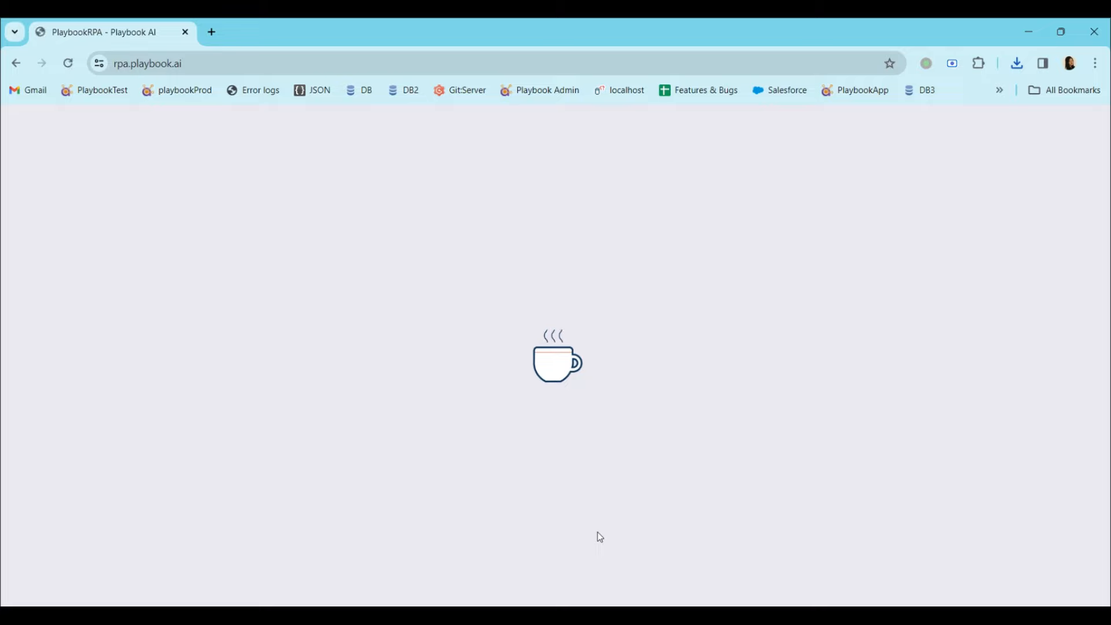
- Switch to File Explorer and extract the playbookrpa zip file into the Downloads\playbookrpa folder
{"action": "mouse_move", "coordinate": [313, 616]}
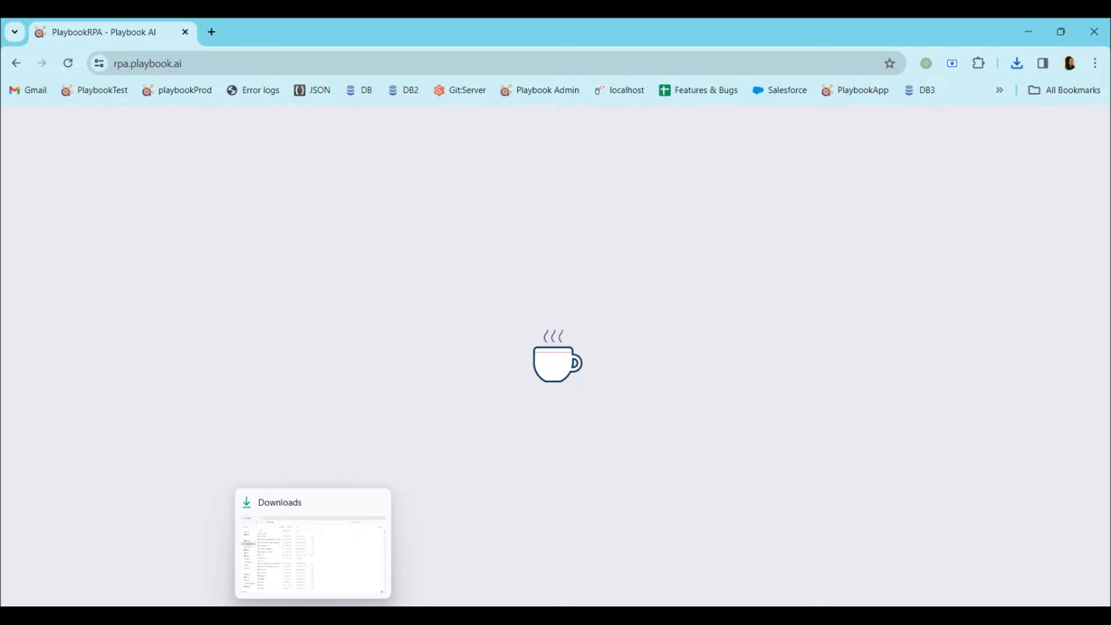
{"action": "left_click", "coordinate": [313, 616]}
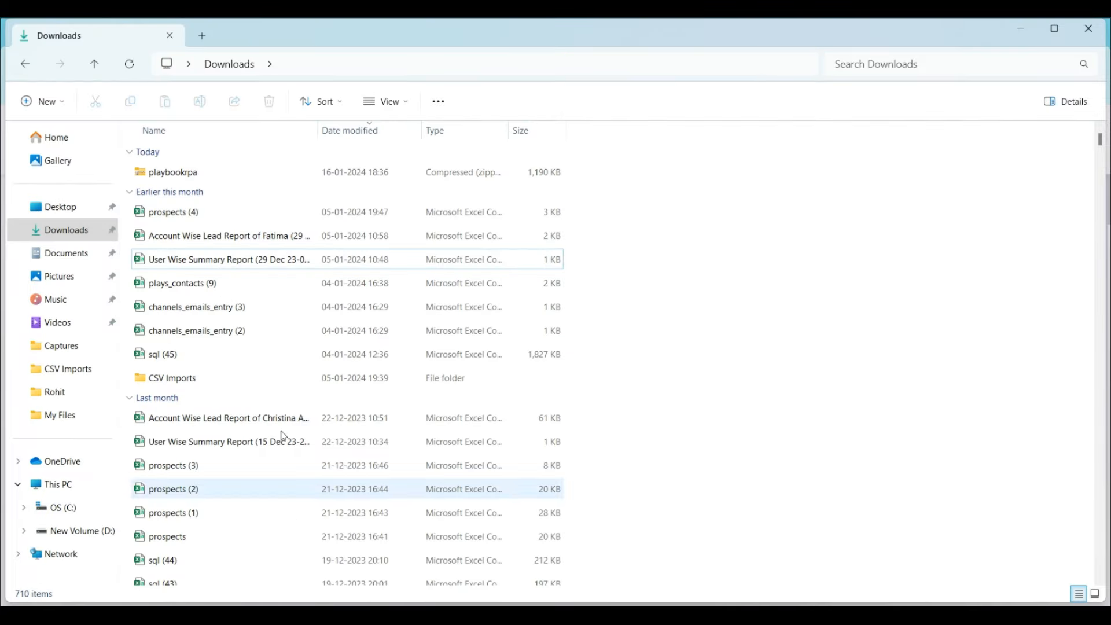
{"action": "left_click", "coordinate": [305, 177]}
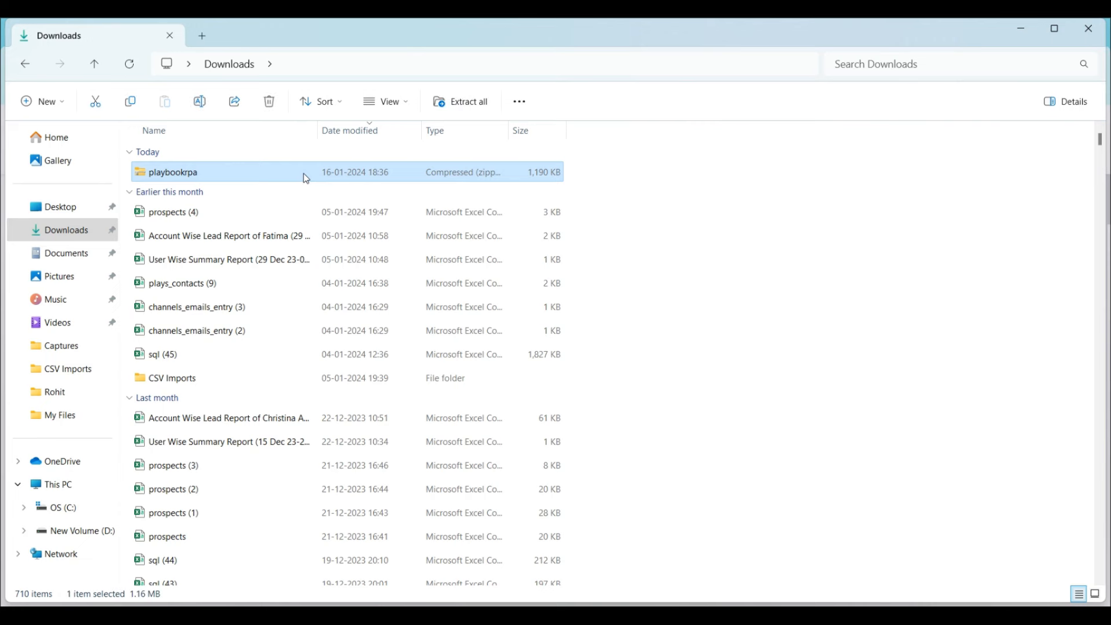
{"action": "right_click", "coordinate": [306, 178]}
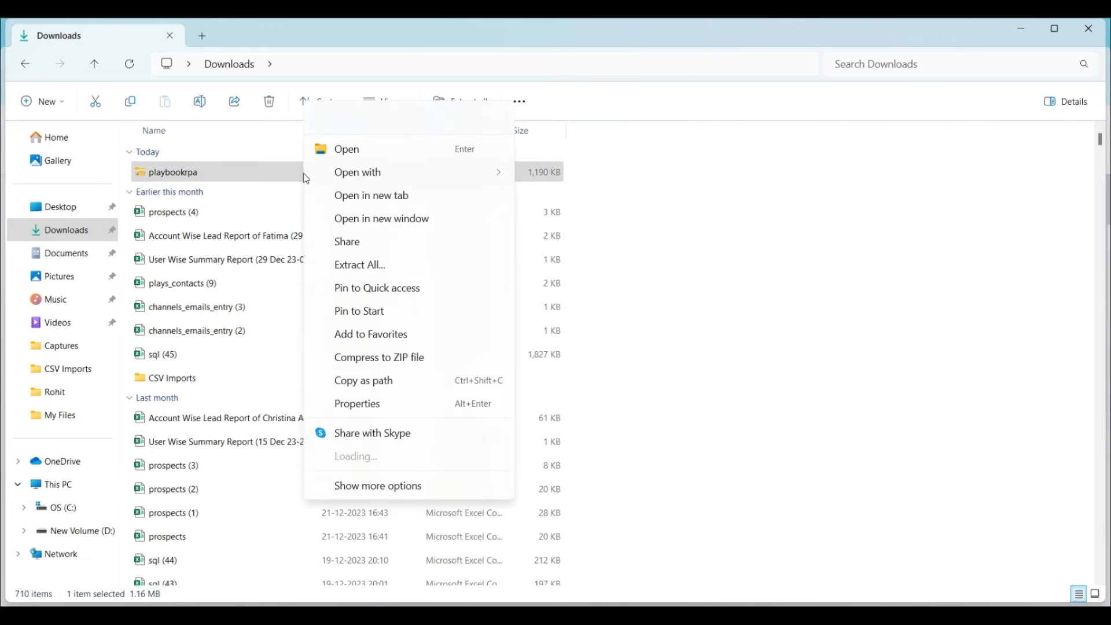
{"action": "left_click", "coordinate": [383, 270]}
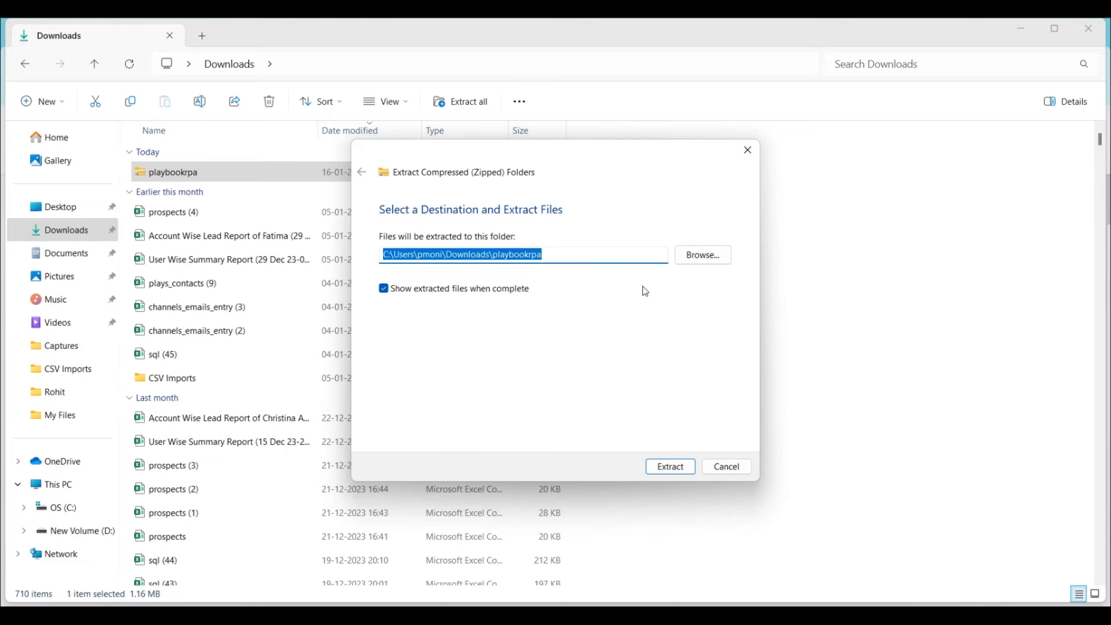
{"action": "left_click", "coordinate": [669, 466]}
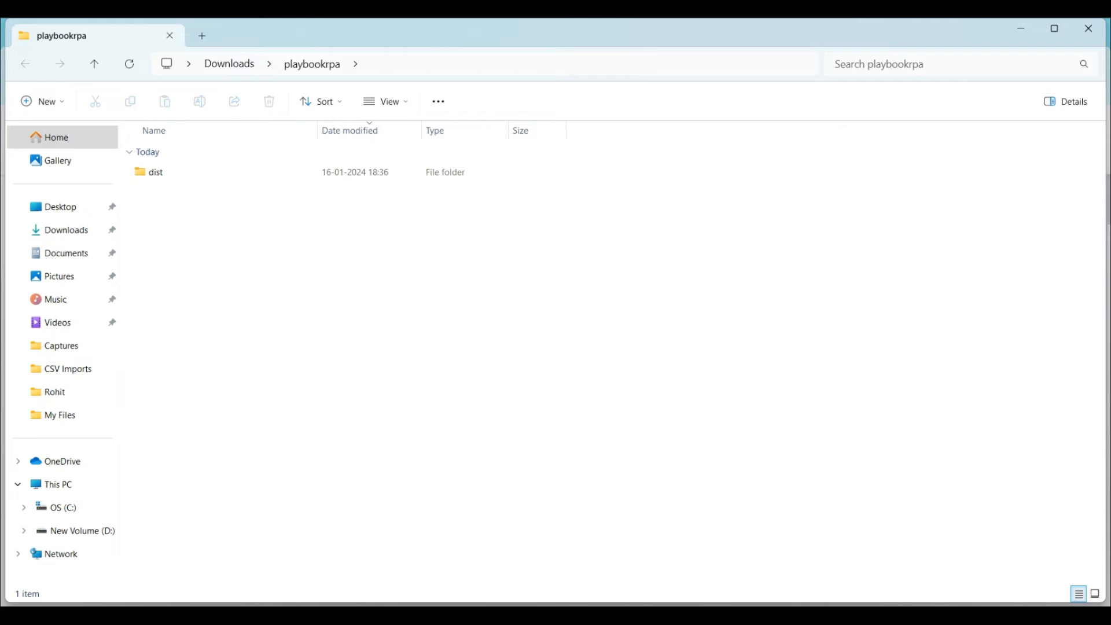
- Switch back to Chrome and open the page for managing extensions
{"action": "mouse_move", "coordinate": [538, 615]}
{"action": "left_click", "coordinate": [484, 543]}
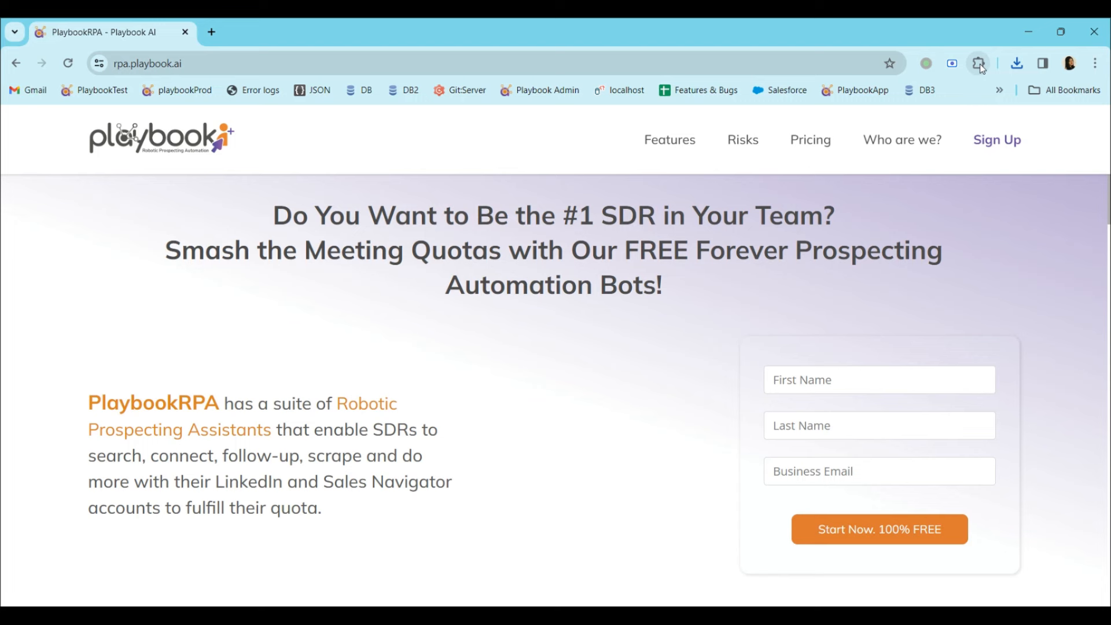
{"action": "left_click", "coordinate": [1095, 64]}
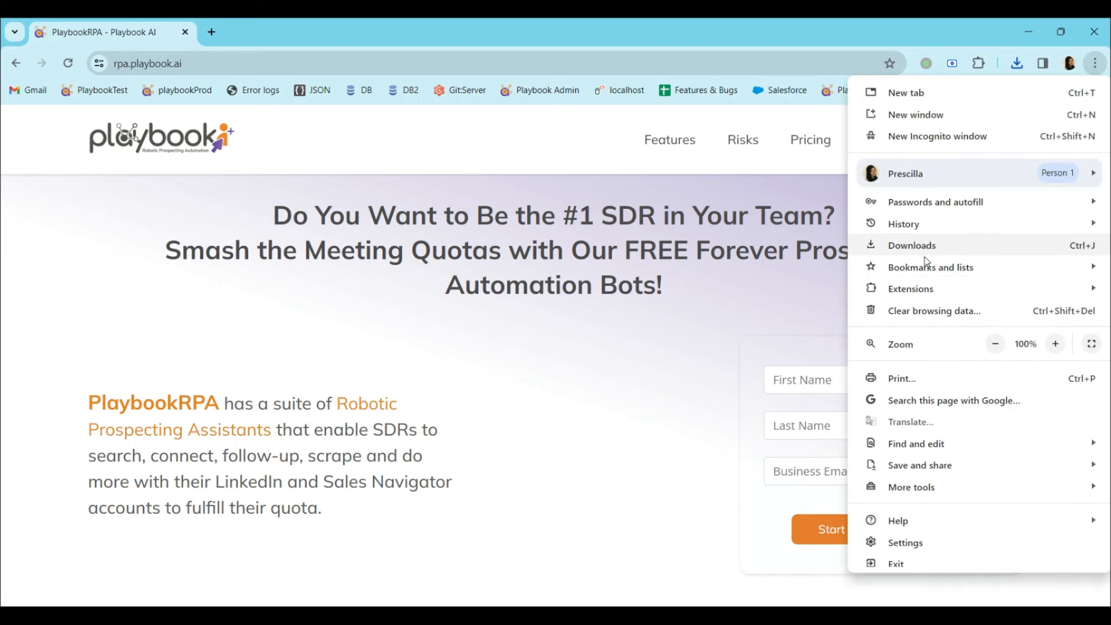
{"action": "mouse_move", "coordinate": [924, 295]}
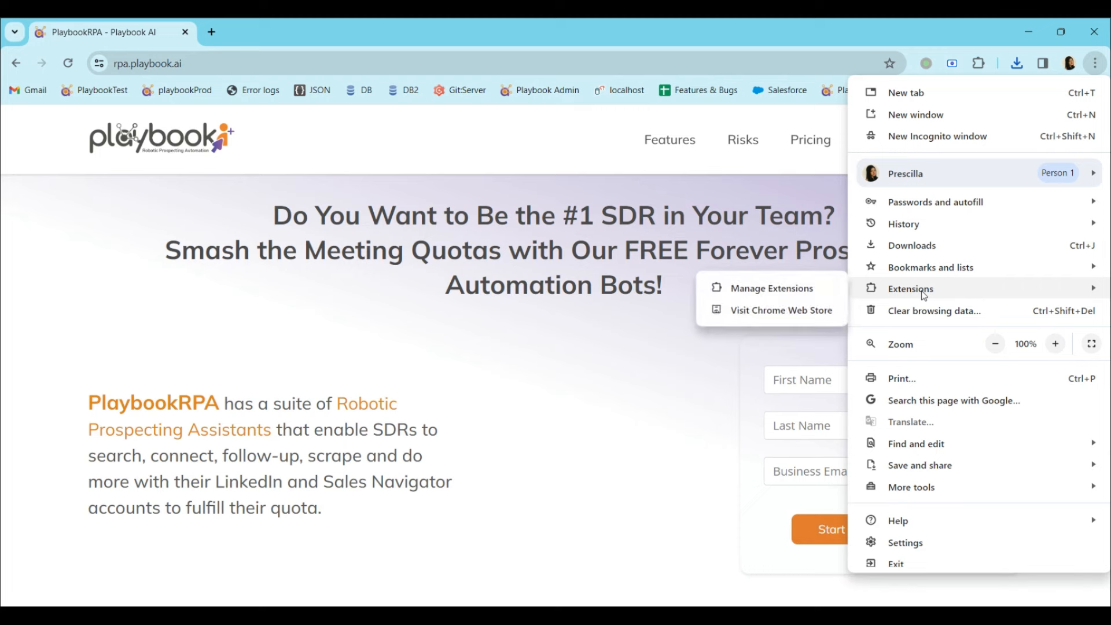
{"action": "left_click", "coordinate": [809, 289]}
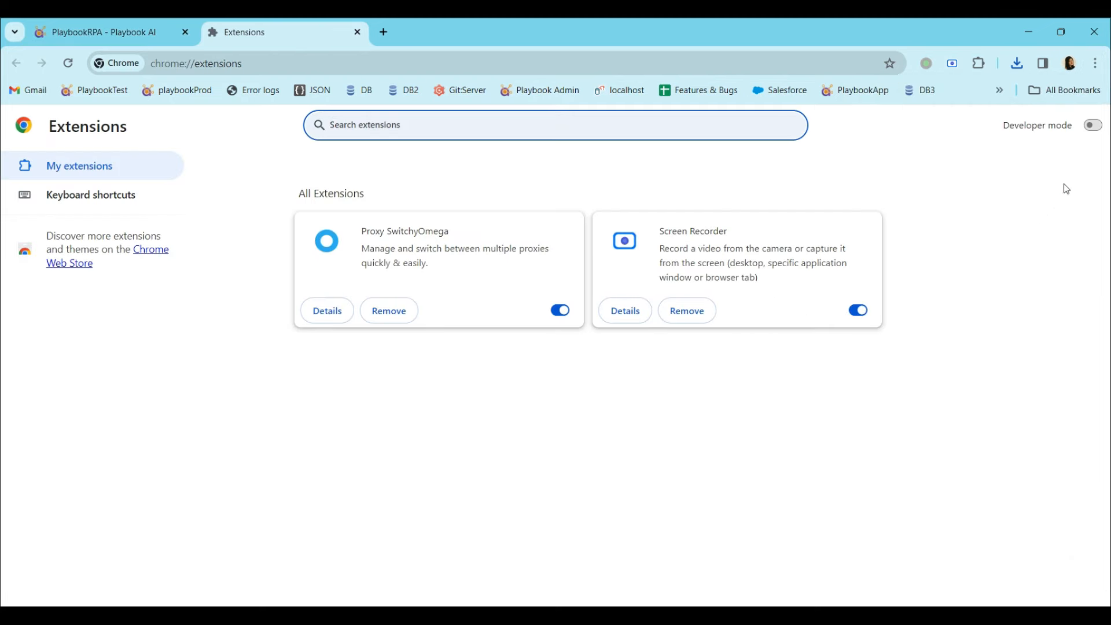
- Enable Developer mode and load the unpacked extension from the dist folder inside Downloads\playbookrpa
{"action": "left_click", "coordinate": [1097, 129]}
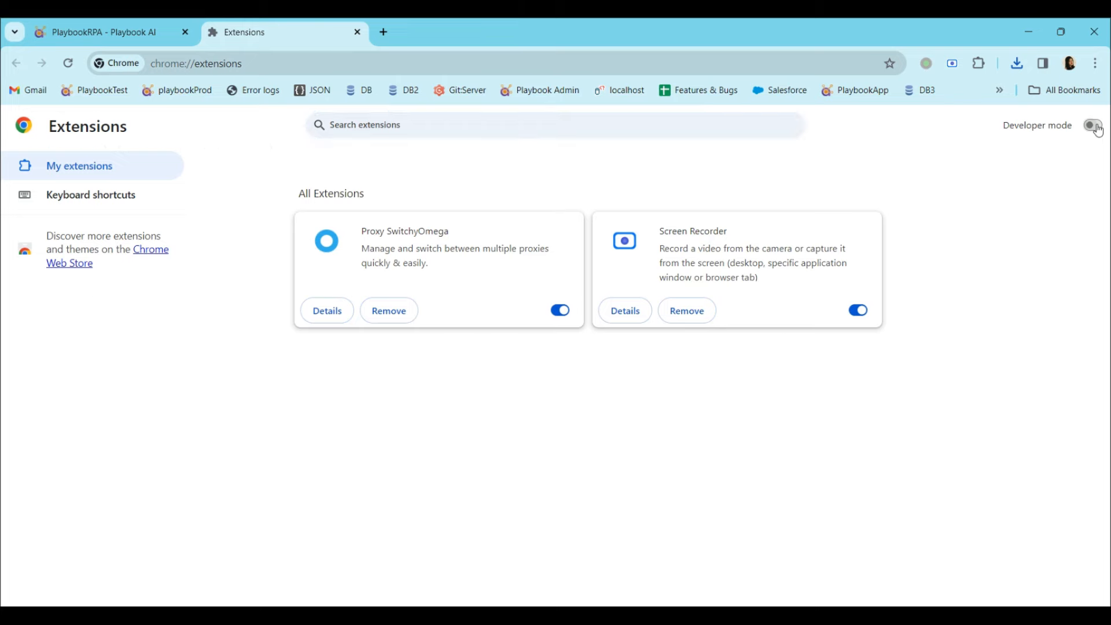
{"action": "left_click", "coordinate": [85, 172]}
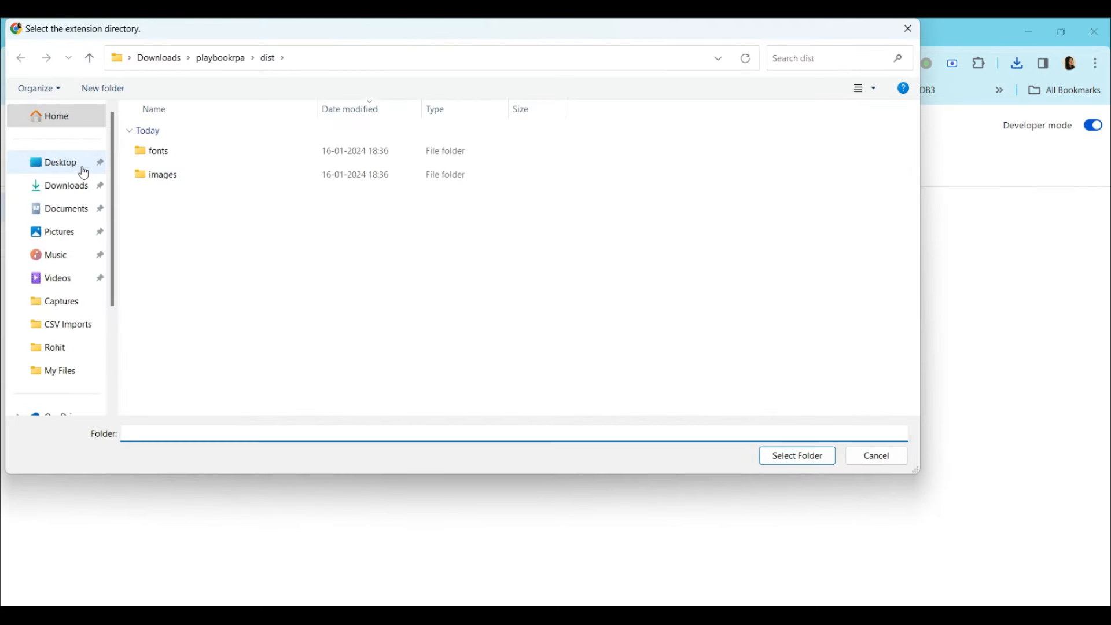
{"action": "left_click", "coordinate": [794, 455]}
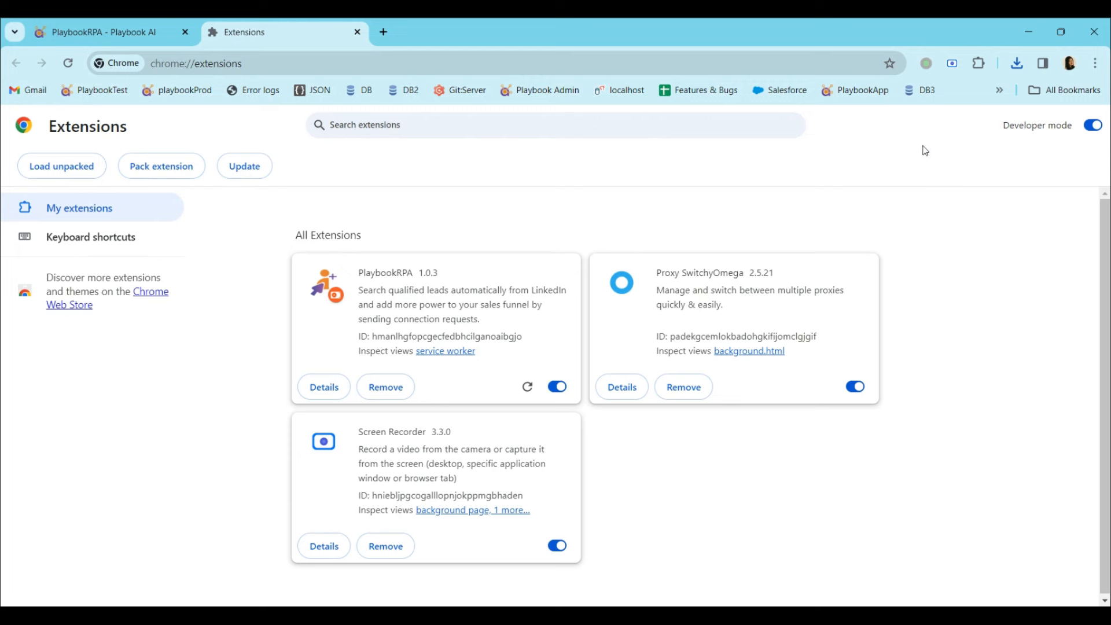
- Pin the PlaybookRPA extension so its icon stays in the browser
{"action": "left_click", "coordinate": [982, 62]}
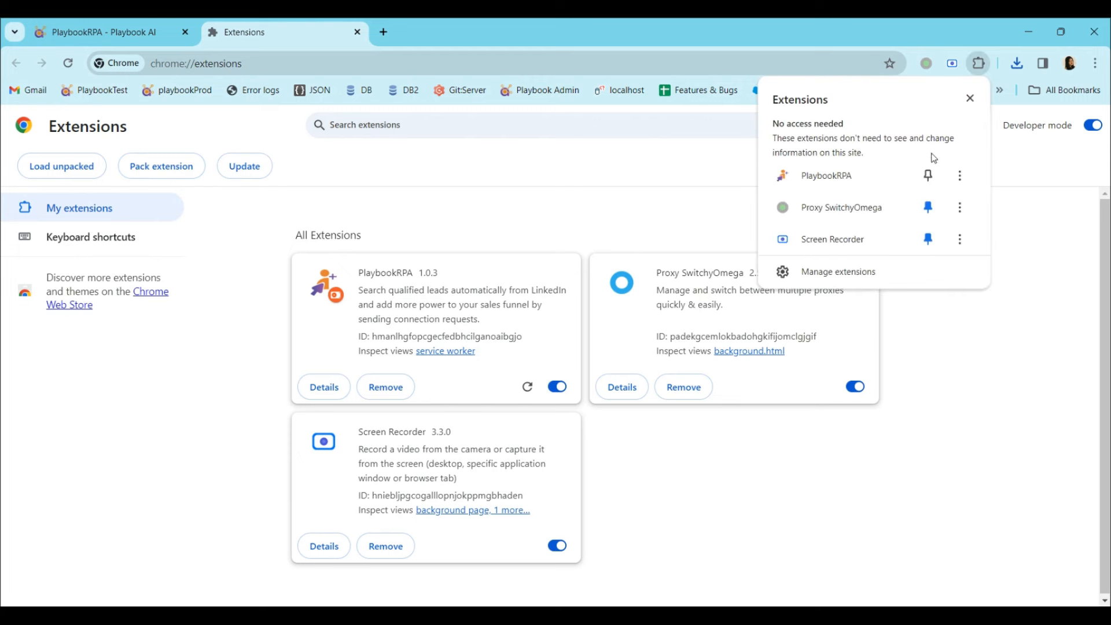
{"action": "left_click", "coordinate": [929, 176]}
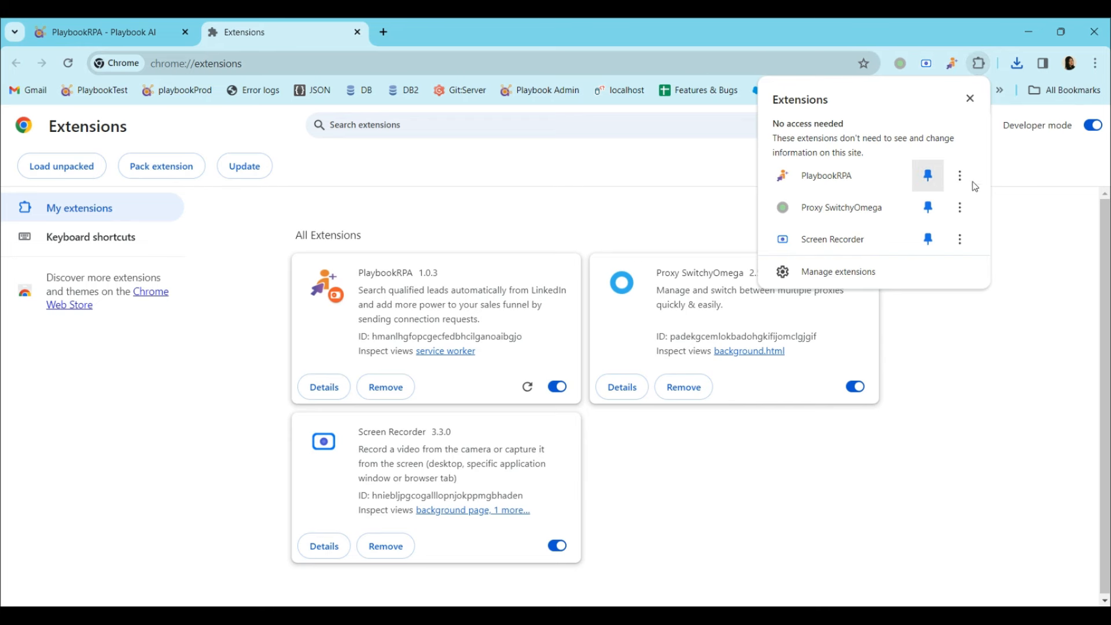
{"action": "left_click", "coordinate": [1015, 188]}
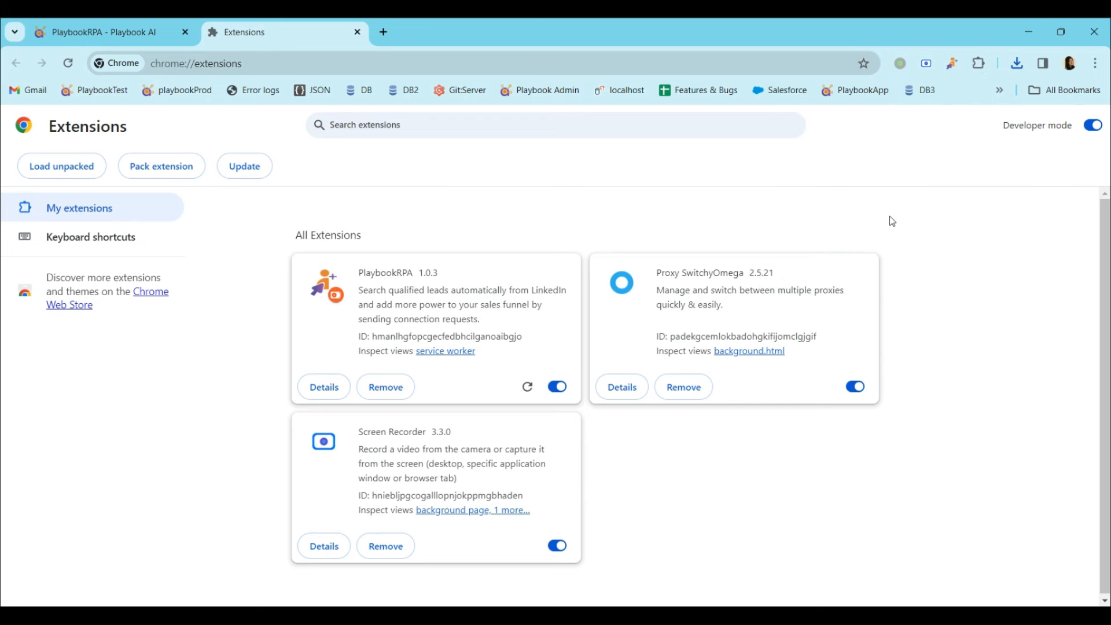
- Open the PlaybookRPA extension and request a sign-in code using the registered email address
{"action": "left_click", "coordinate": [953, 64]}
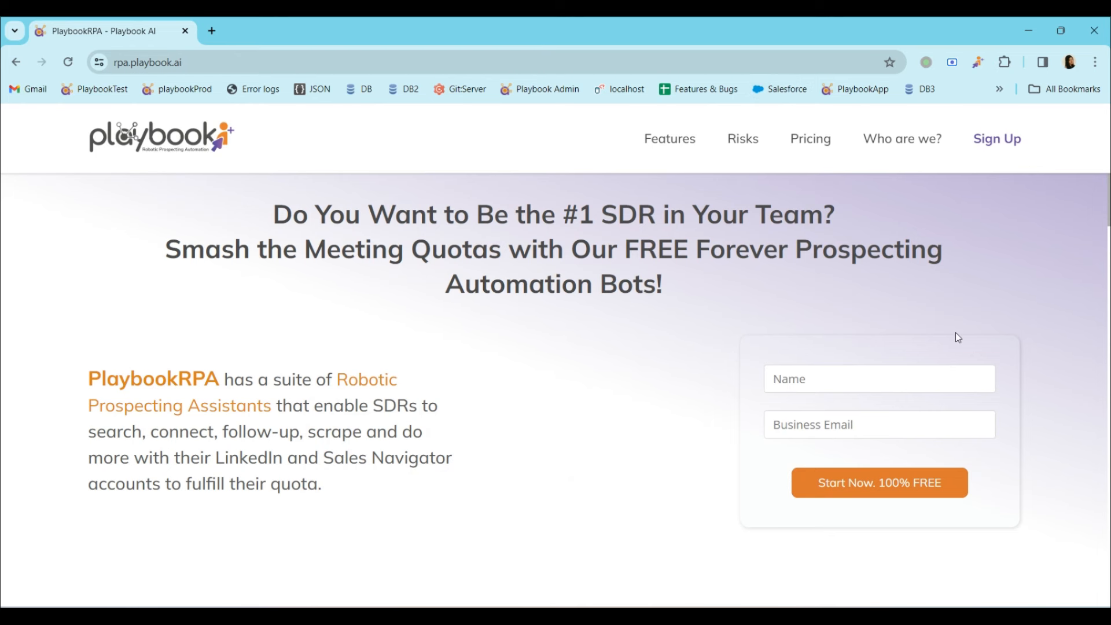
{"action": "left_click", "coordinate": [979, 64]}
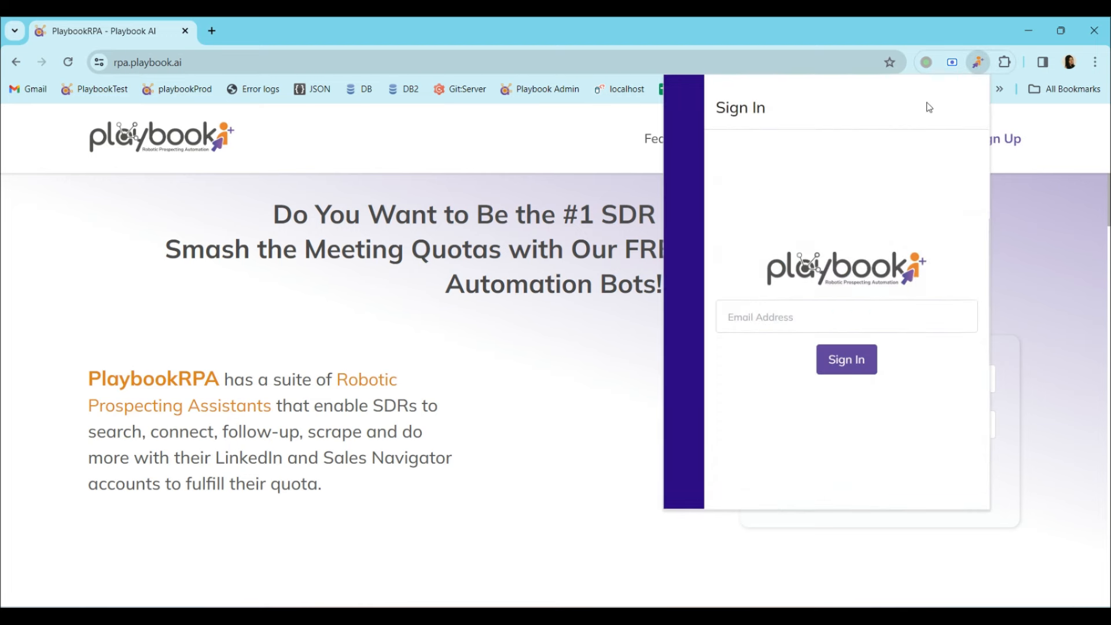
{"action": "left_click", "coordinate": [797, 318]}
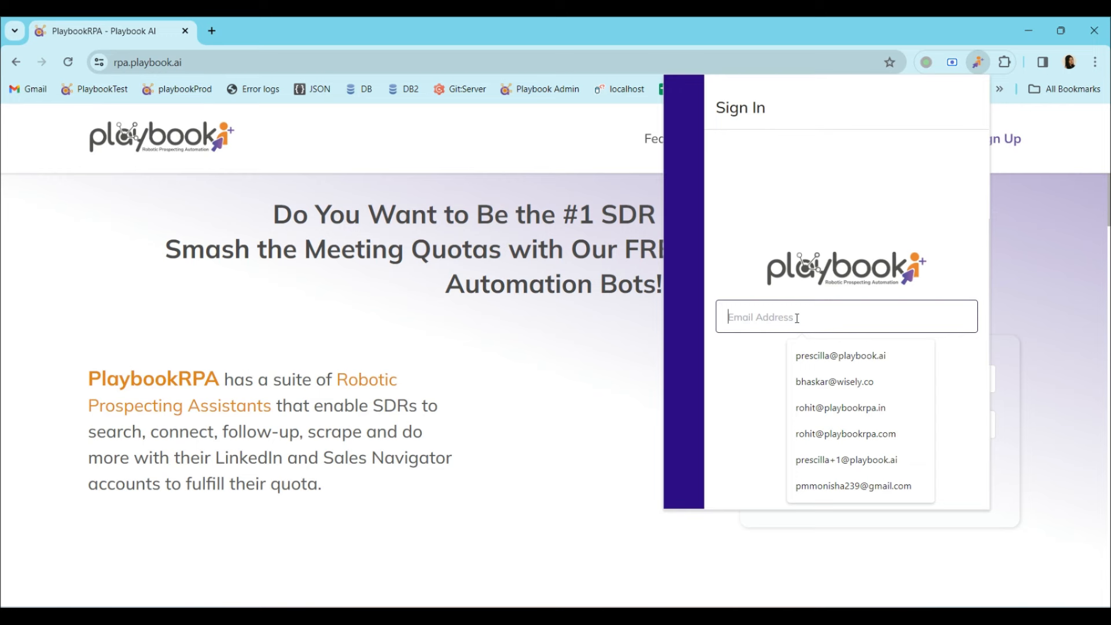
{"action": "left_click", "coordinate": [820, 356]}
{"action": "left_click", "coordinate": [829, 362]}
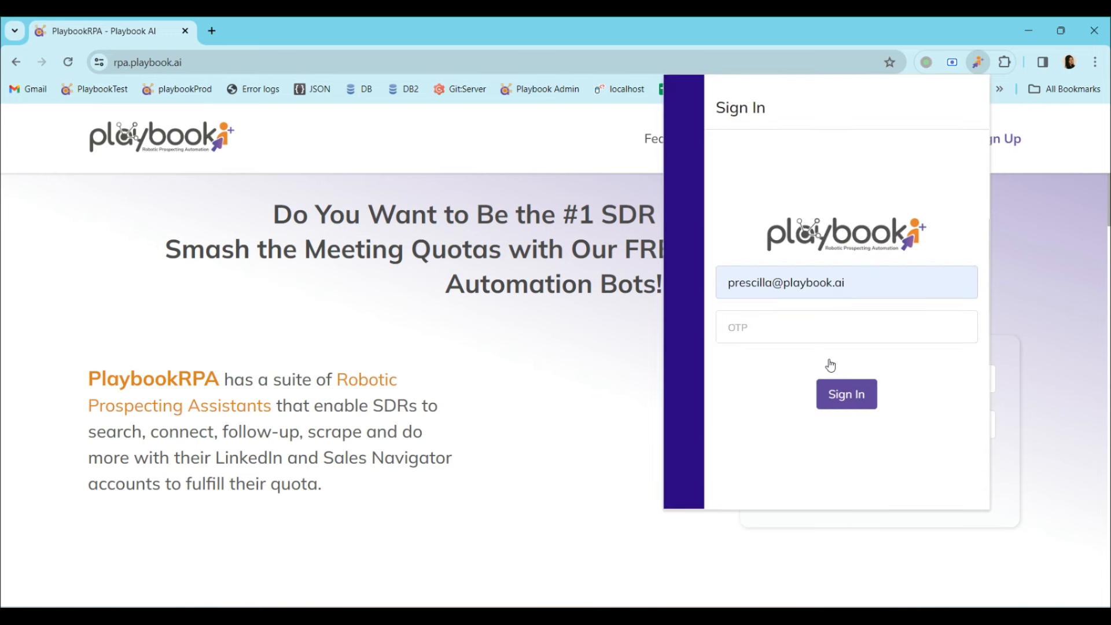
- Enter the one-time passcode in the OTP field and sign in to the PlaybookRPA extension
{"action": "left_click", "coordinate": [801, 330]}
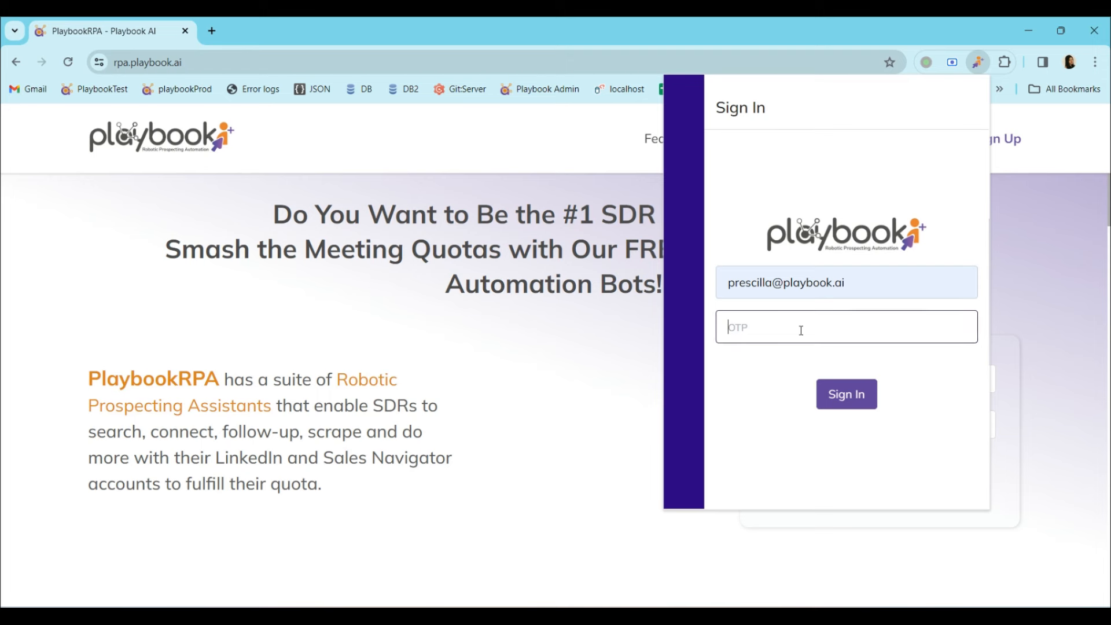
{"action": "left_click", "coordinate": [840, 395]}
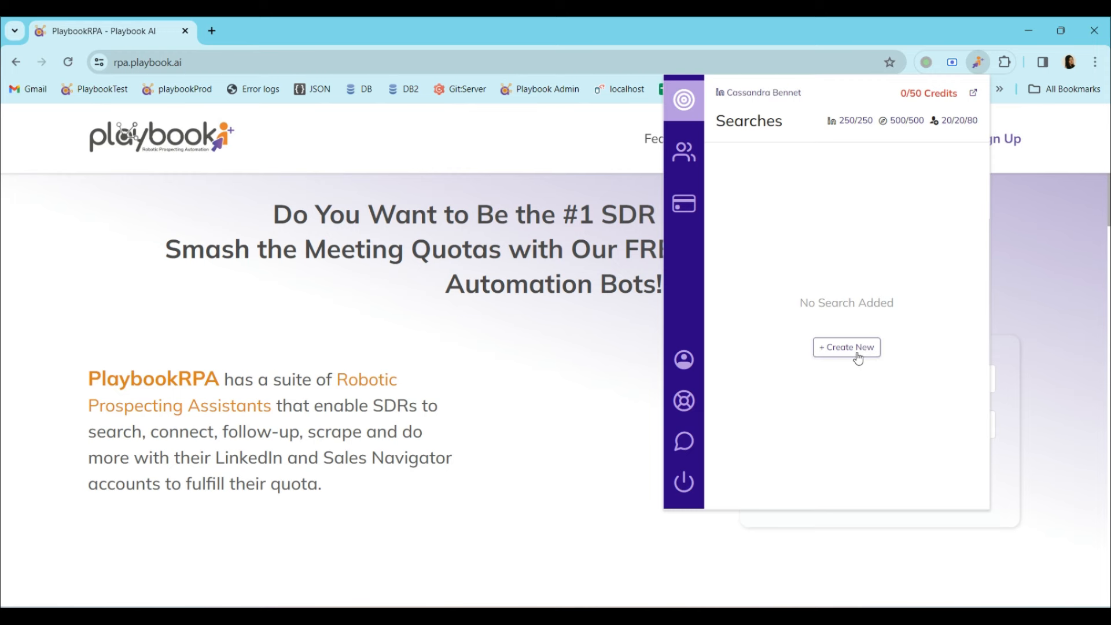
- Create a general-search connection request automation named Search 1 with keywords Content Writer, start page 1, 10 requests and location India
{"action": "left_click", "coordinate": [857, 350]}
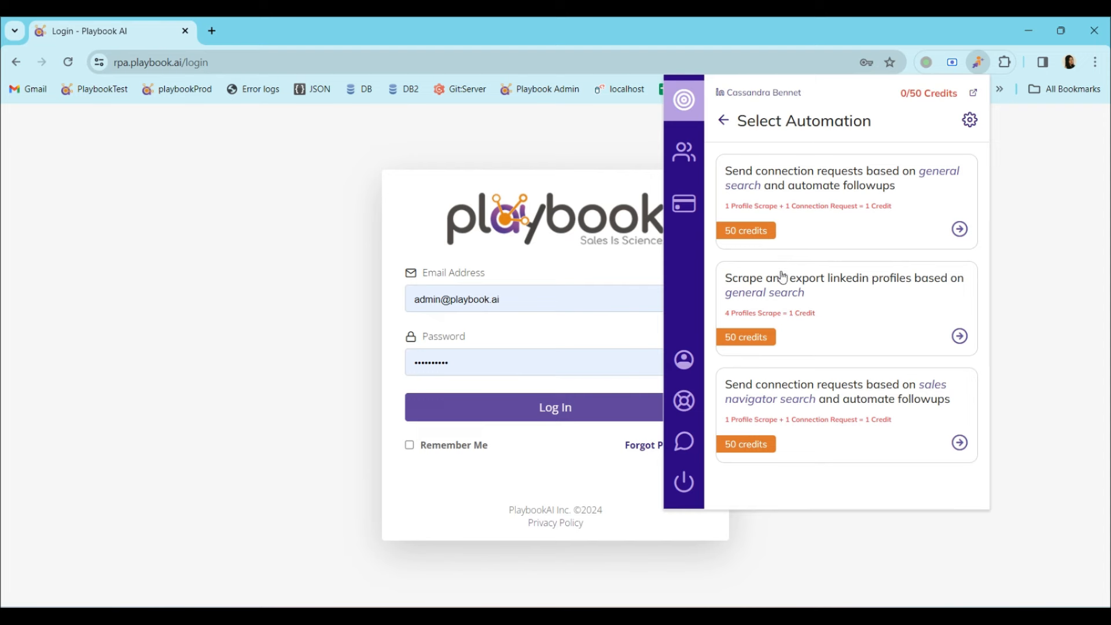
{"action": "left_click", "coordinate": [769, 234]}
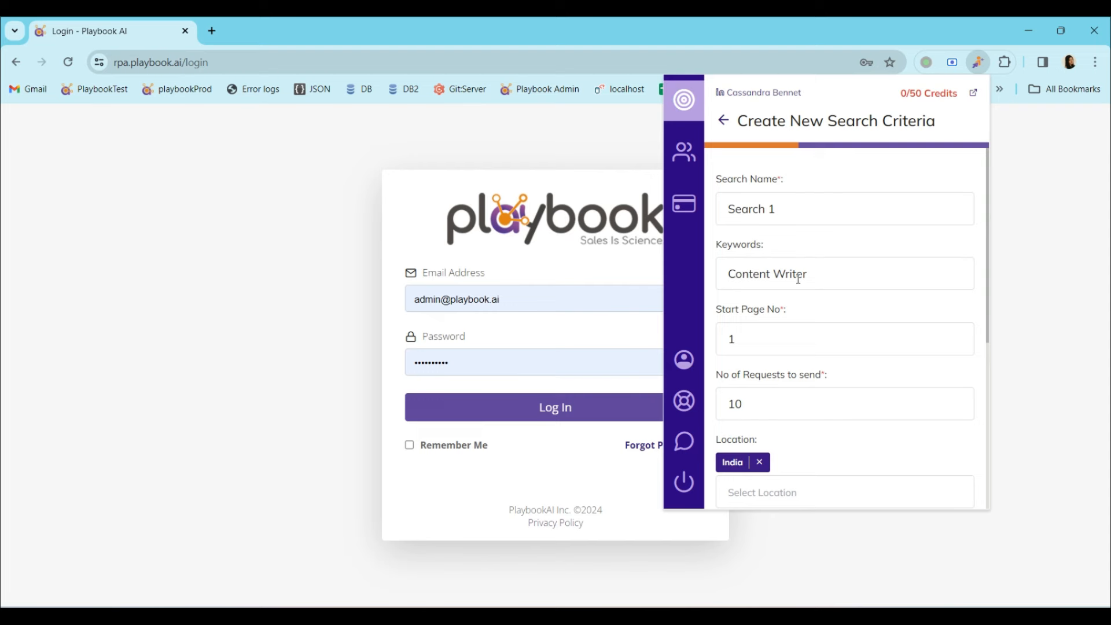
{"action": "scroll", "coordinate": [822, 276], "scroll_direction": "down", "scroll_amount": 1}
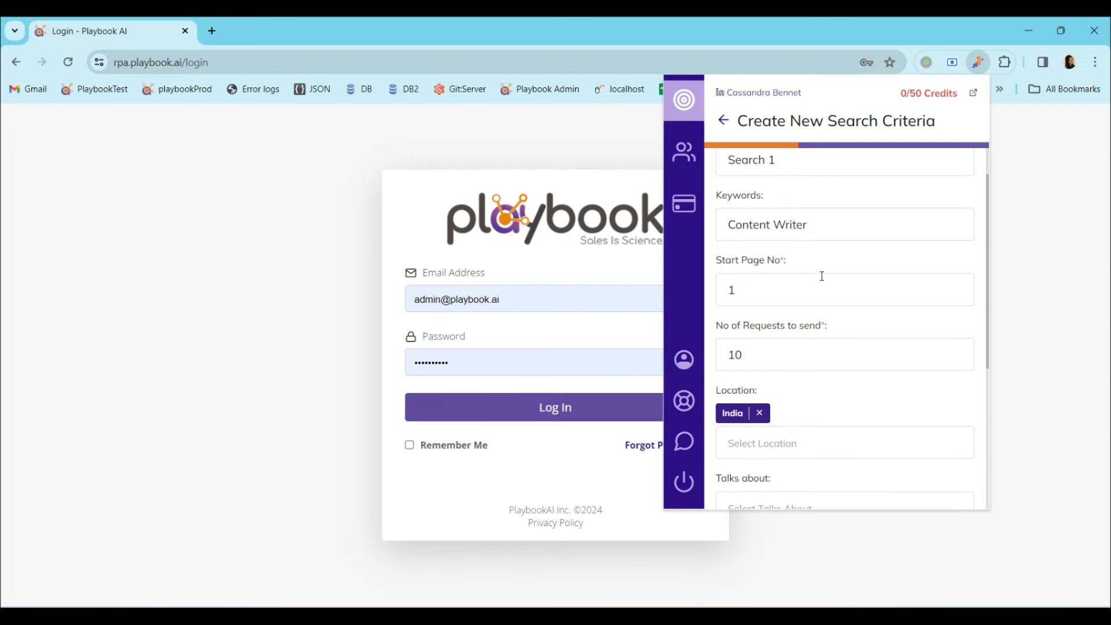
{"action": "left_click", "coordinate": [805, 286]}
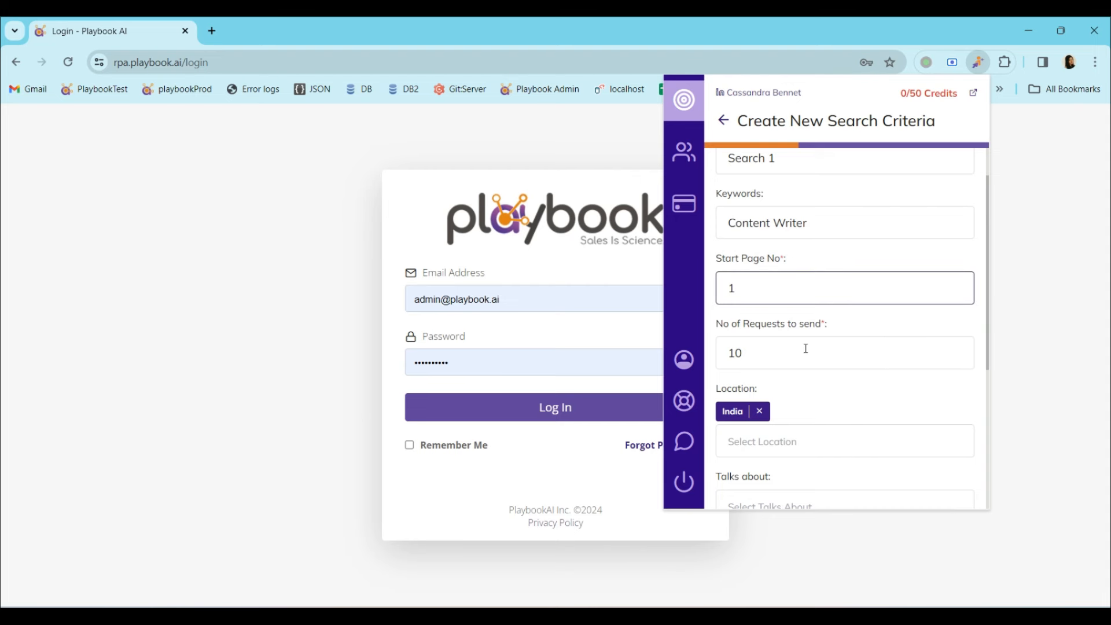
{"action": "scroll", "coordinate": [806, 348], "scroll_direction": "down", "scroll_amount": 1}
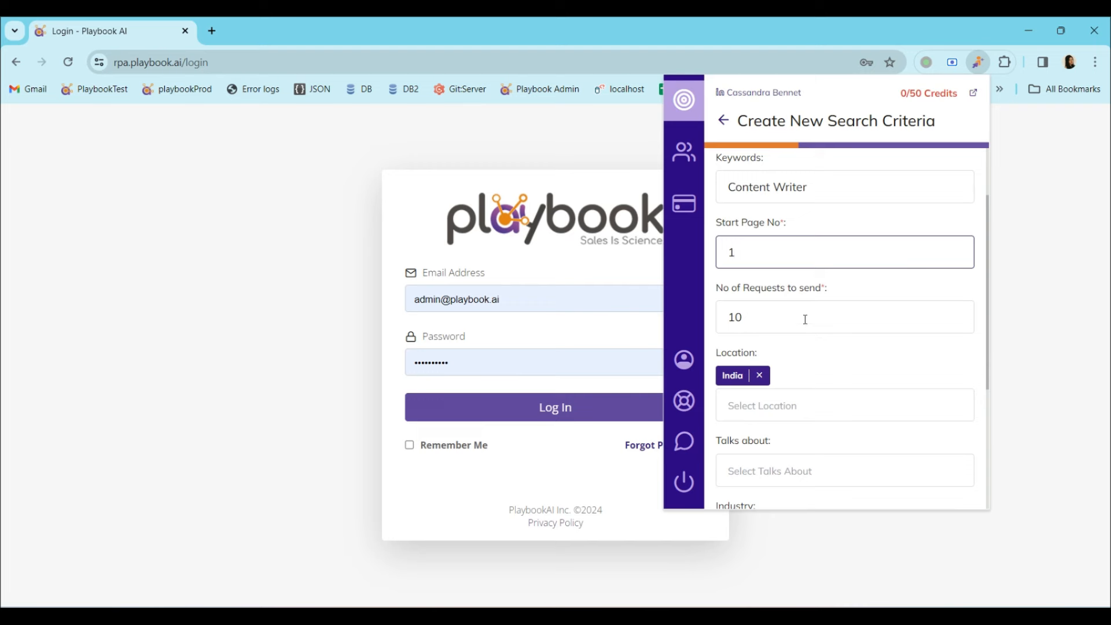
{"action": "scroll", "coordinate": [770, 408], "scroll_direction": "down", "scroll_amount": 2}
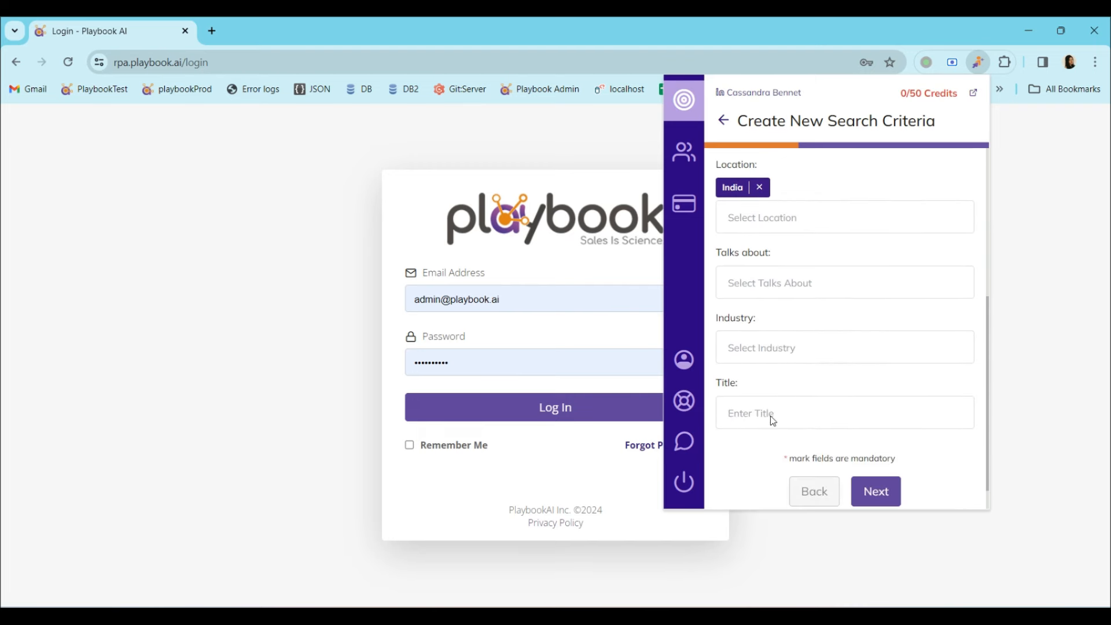
{"action": "left_click", "coordinate": [876, 492]}
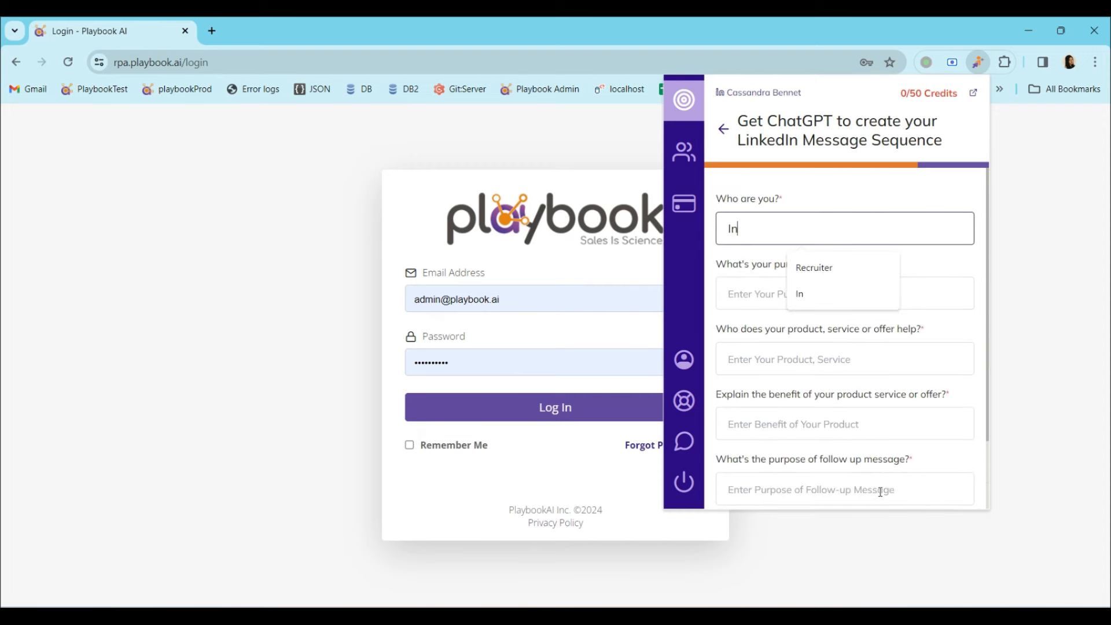
- In the ChatGPT message sequence form, set the identity to Recruiter, the connecting purpose to Recruiting and who the offer helps to Sales team
{"action": "left_click", "coordinate": [813, 268]}
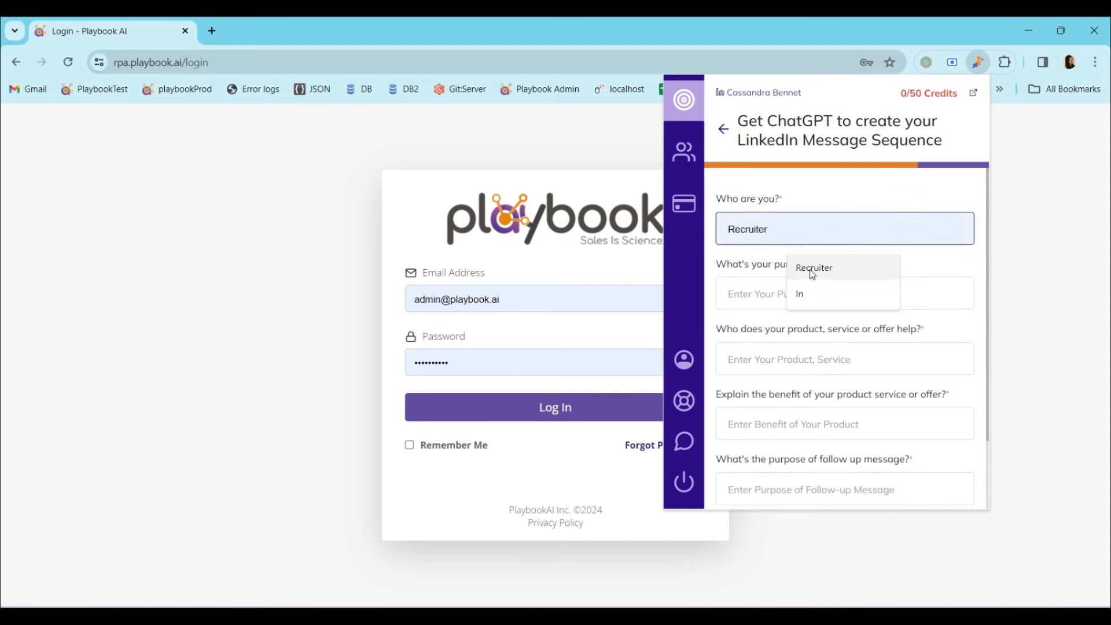
{"action": "left_click", "coordinate": [804, 294]}
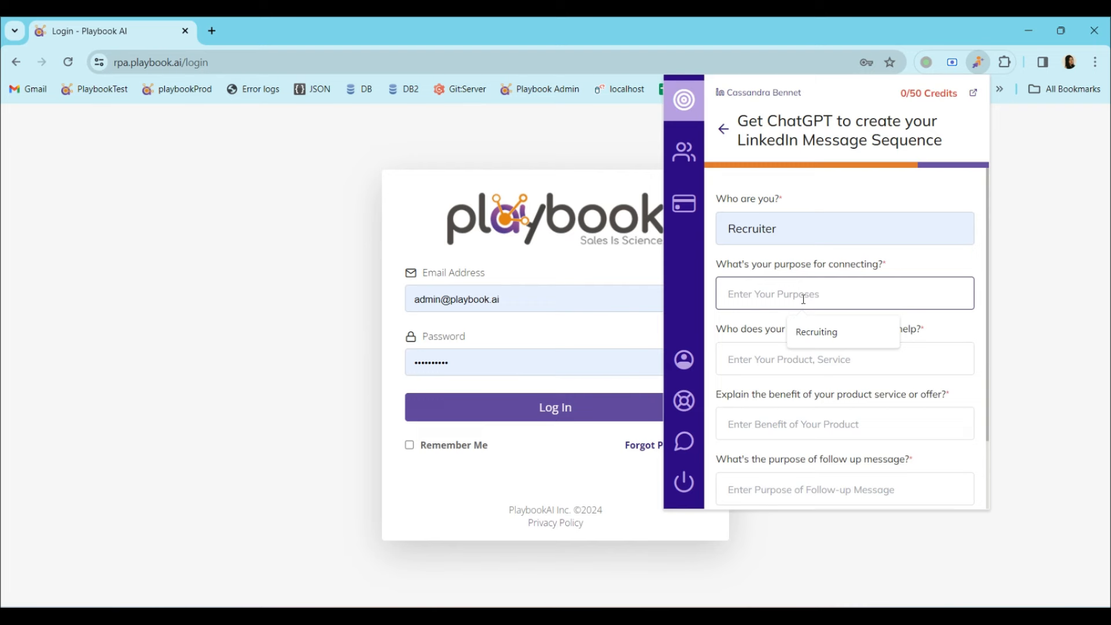
{"action": "left_click", "coordinate": [809, 331]}
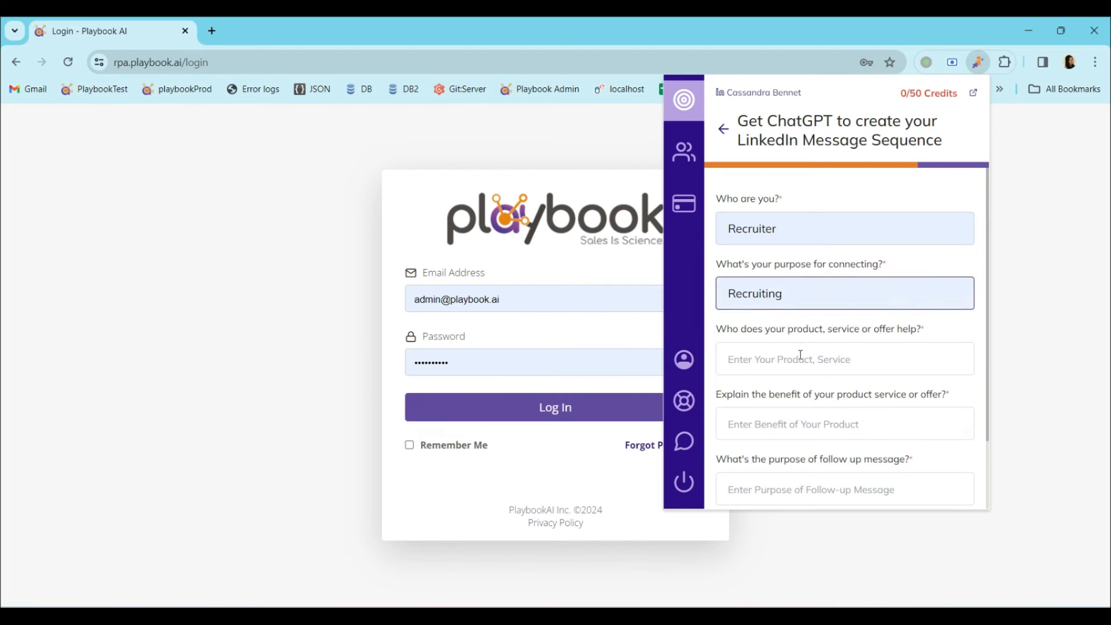
{"action": "scroll", "coordinate": [800, 354], "scroll_direction": "down", "scroll_amount": 1}
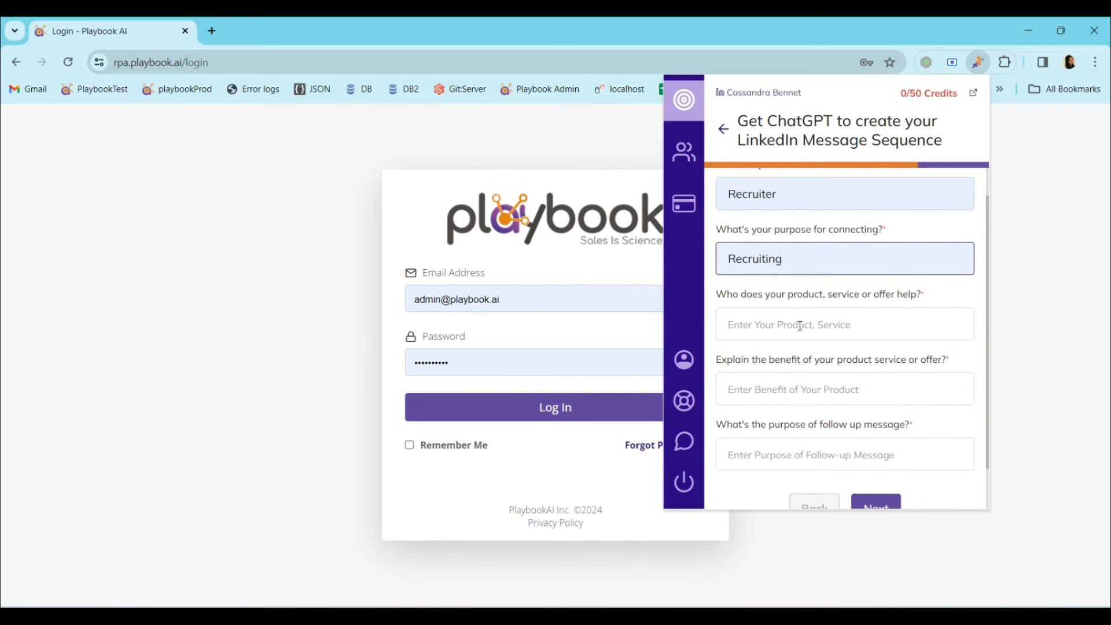
{"action": "left_click", "coordinate": [800, 326]}
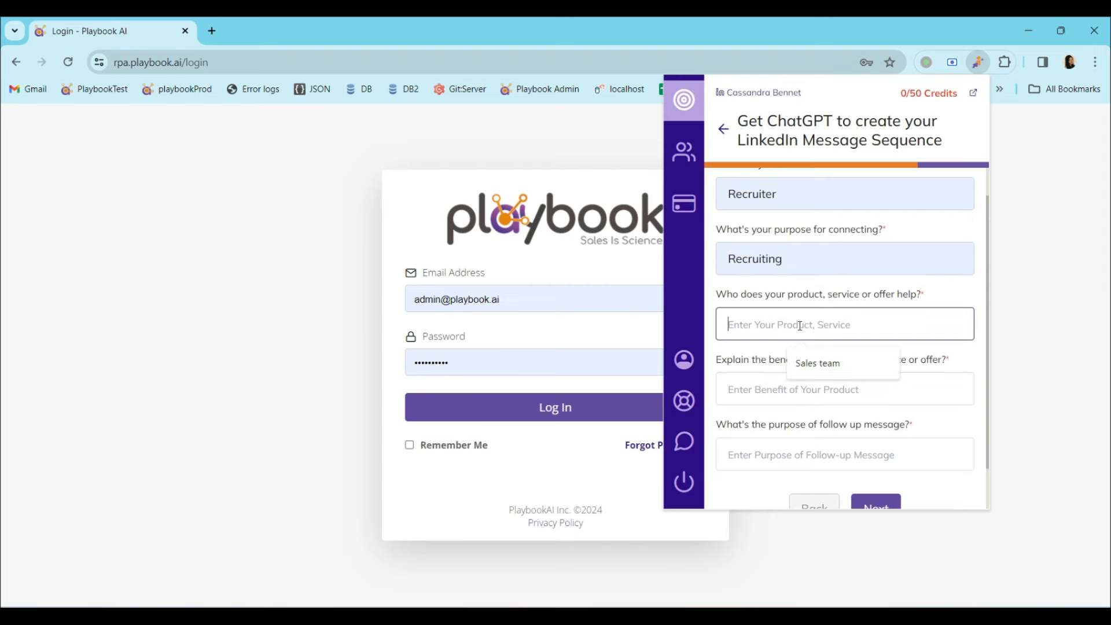
{"action": "left_click", "coordinate": [831, 374]}
- Set the offer's benefit to Sales acceleration and the follow-up purpose to Updating candidature, and continue to the message automation
{"action": "left_click", "coordinate": [828, 389]}
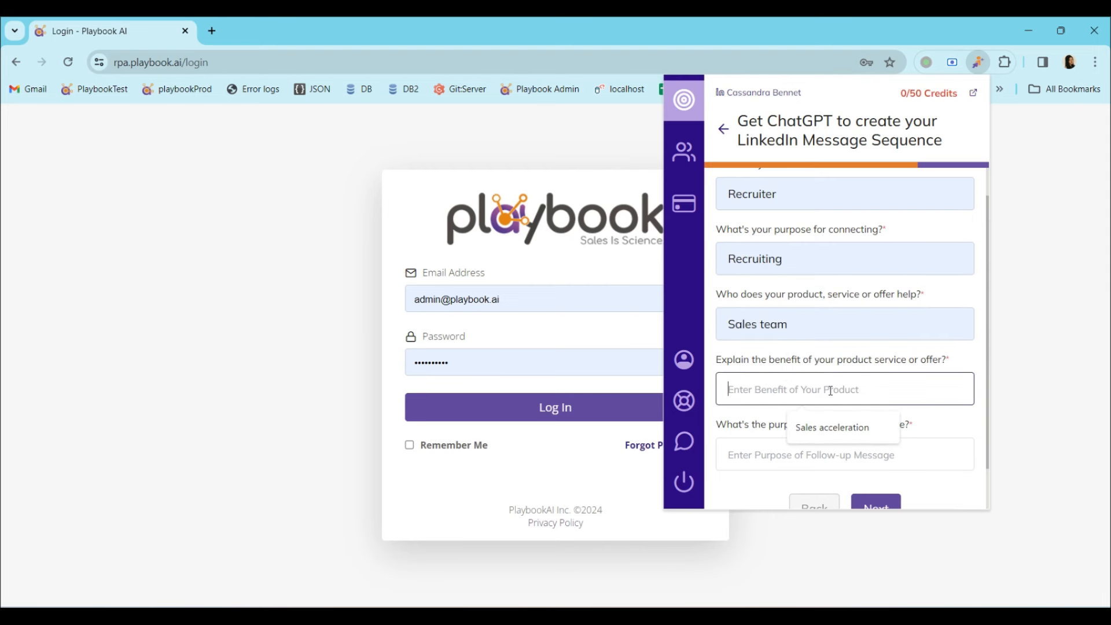
{"action": "left_click", "coordinate": [829, 428]}
{"action": "left_click", "coordinate": [811, 464]}
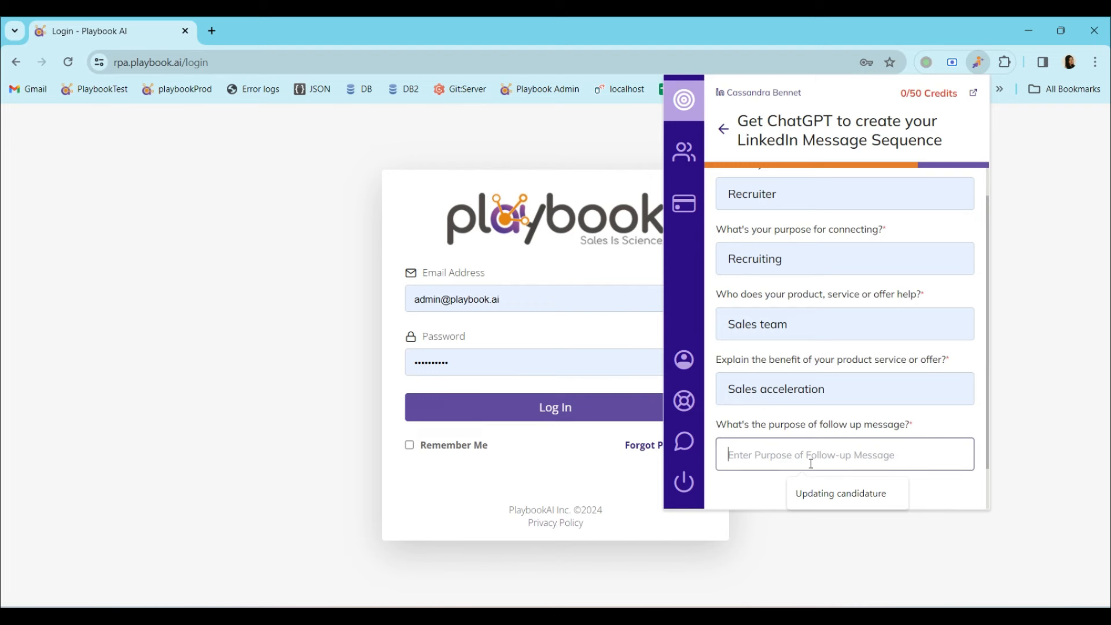
{"action": "left_click", "coordinate": [813, 488]}
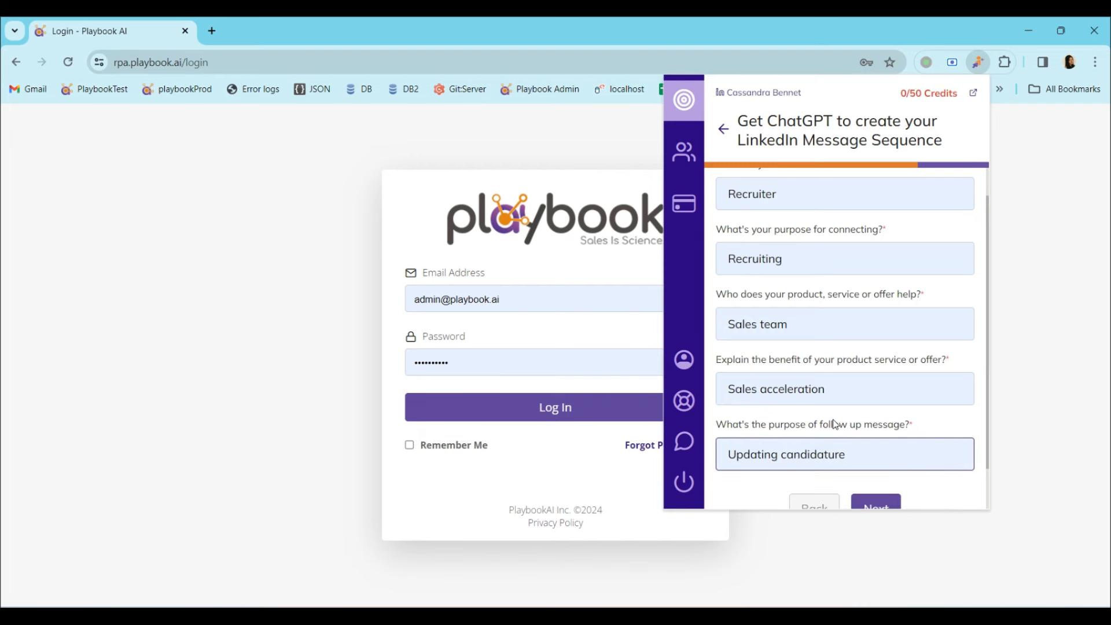
{"action": "scroll", "coordinate": [833, 425], "scroll_direction": "down", "scroll_amount": 1}
{"action": "left_click", "coordinate": [872, 463]}
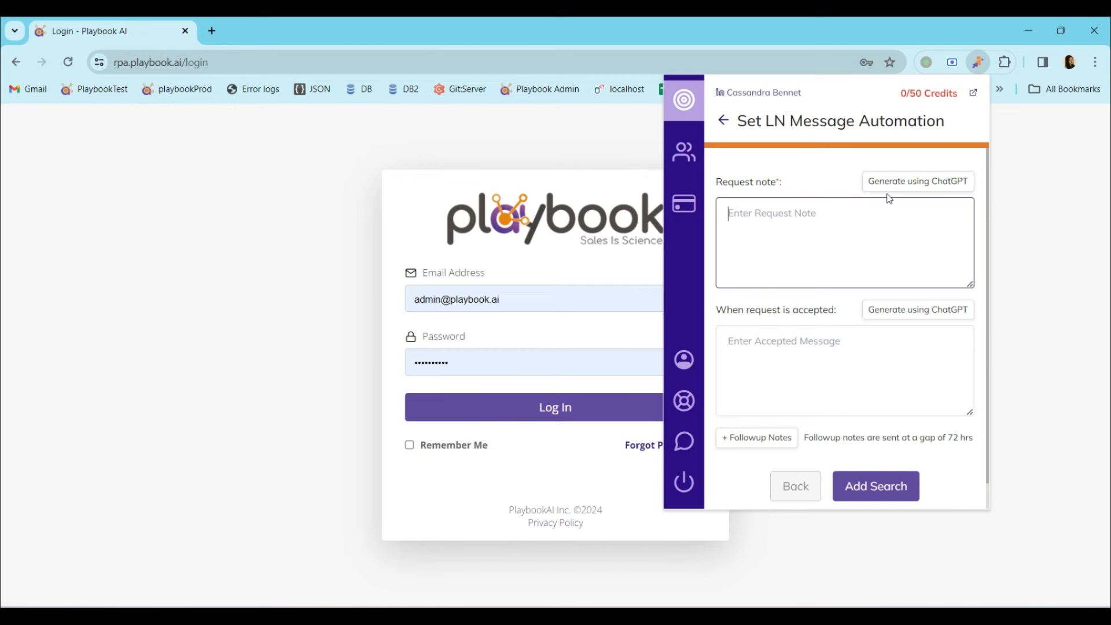
- Add the search with a ChatGPT-generated request note and "Thank You" as the accepted message, and run it
{"action": "left_click", "coordinate": [915, 185]}
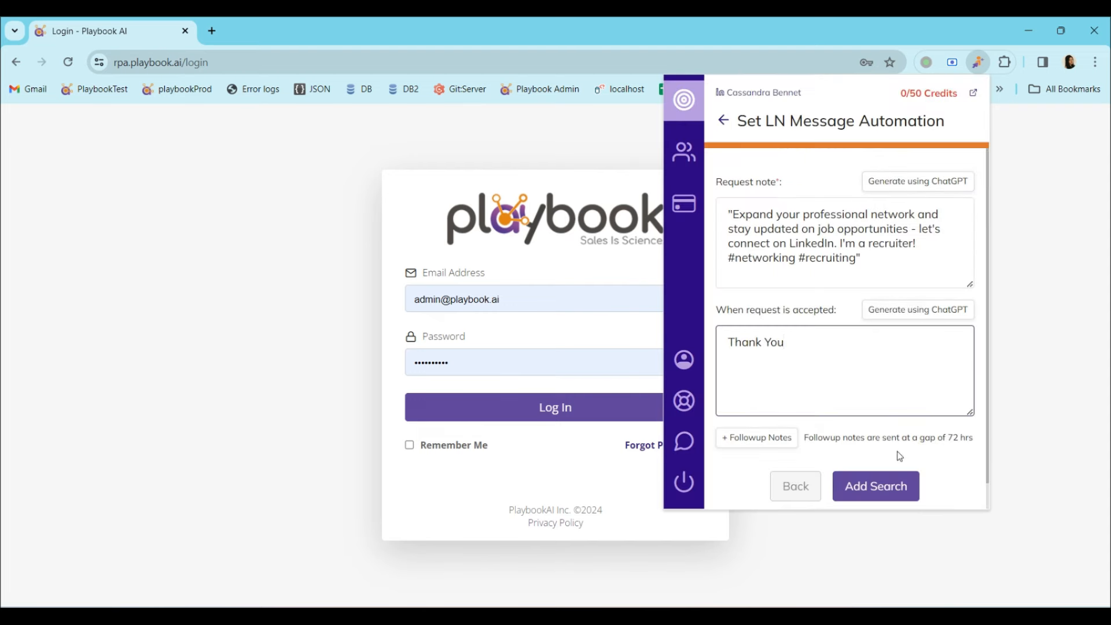
{"action": "left_click", "coordinate": [888, 496]}
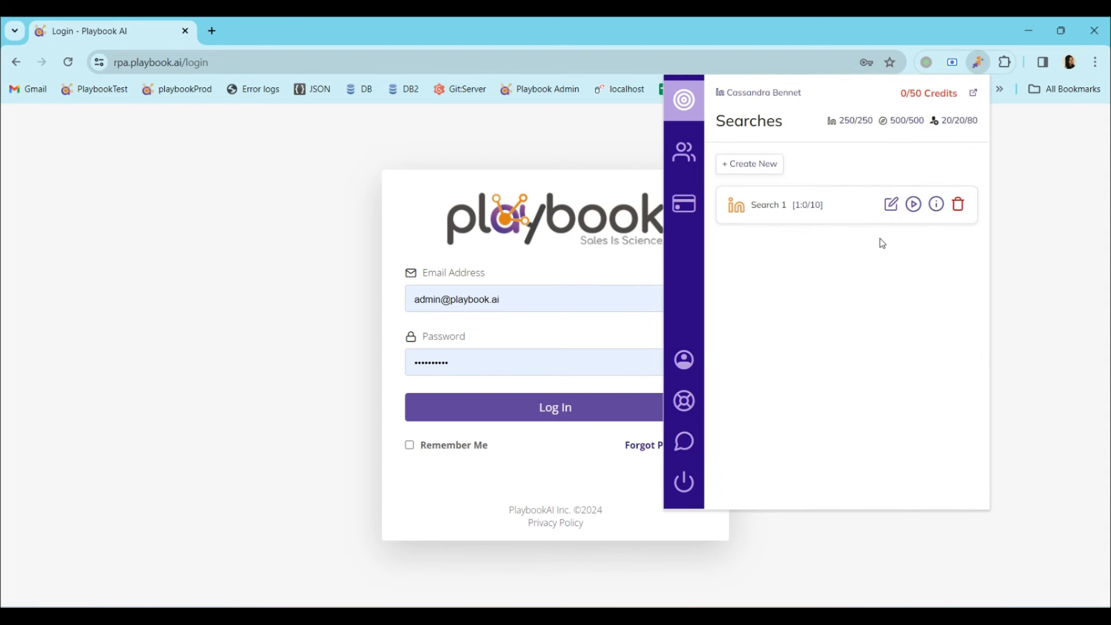
{"action": "left_click", "coordinate": [914, 205]}
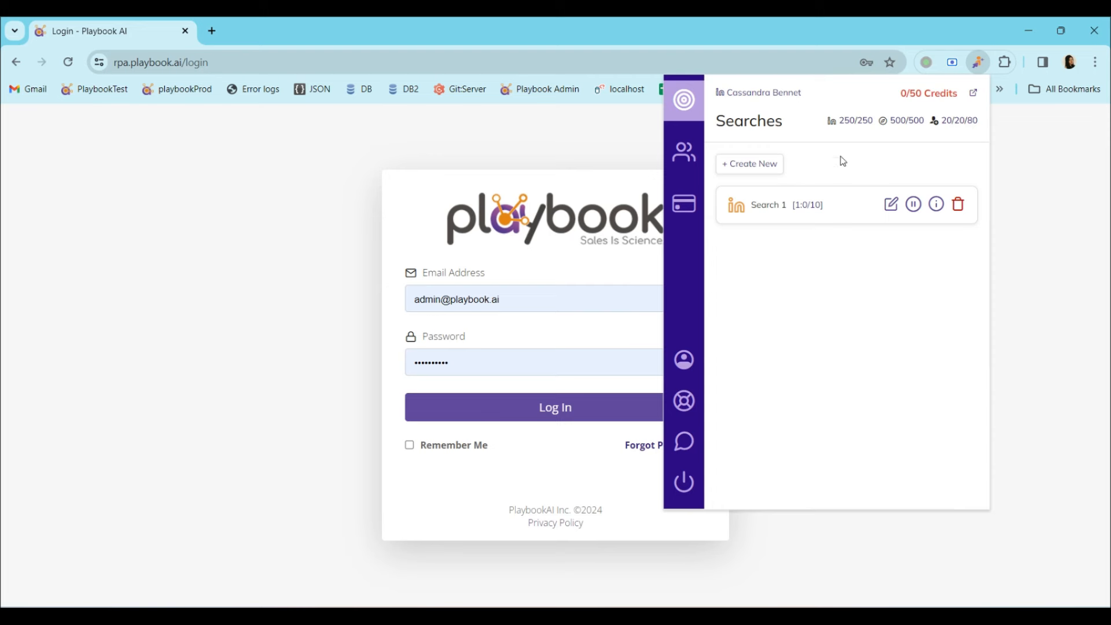
- Review the daily limits and the Prospects, Invite & Earn Credits, Profile, FAQ and Chat Support pages, and open the More options for prospects
{"action": "mouse_move", "coordinate": [860, 126]}
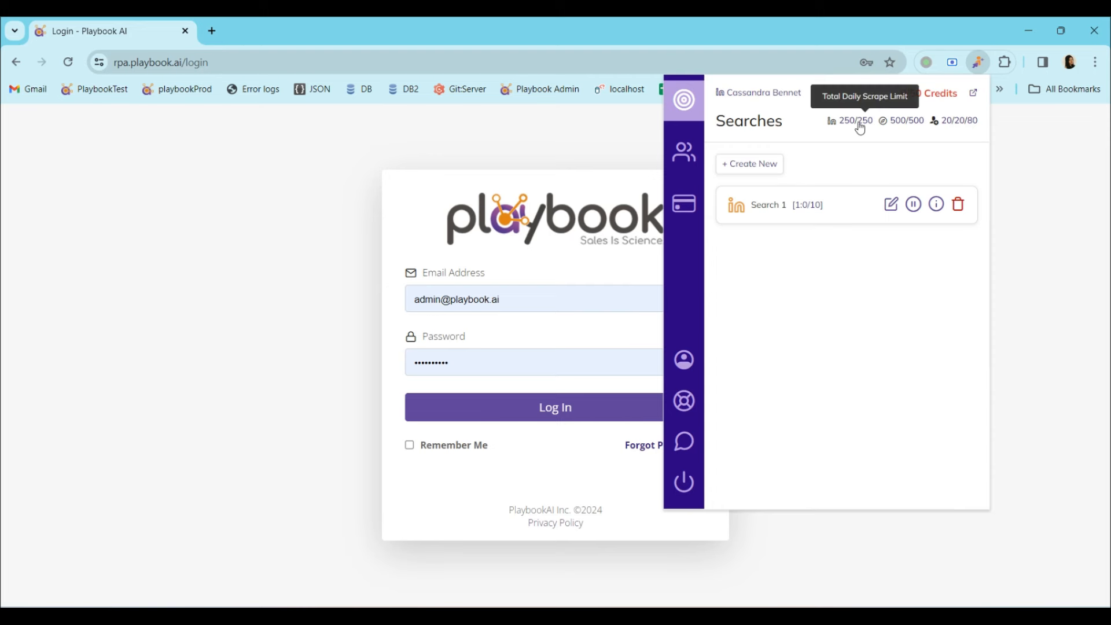
{"action": "mouse_move", "coordinate": [900, 128]}
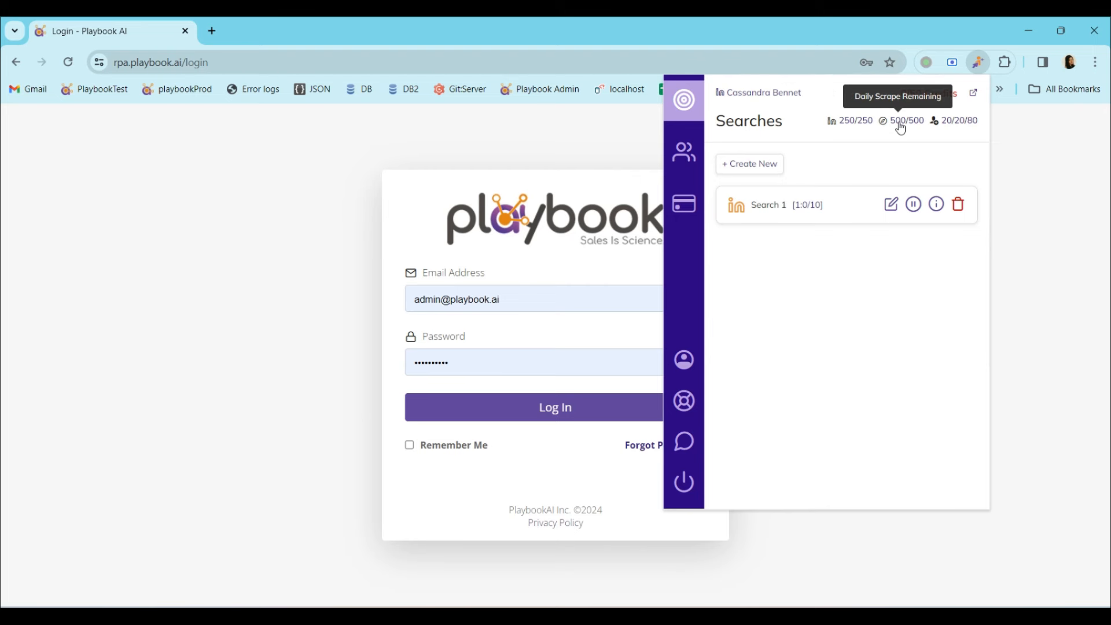
{"action": "mouse_move", "coordinate": [959, 125]}
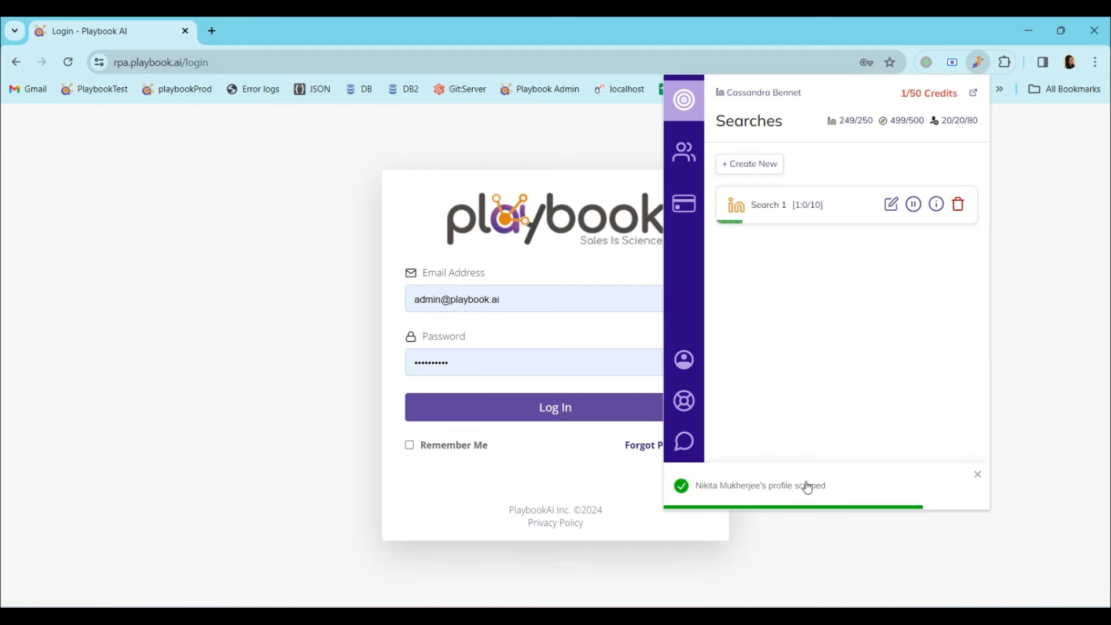
{"action": "left_click", "coordinate": [685, 155]}
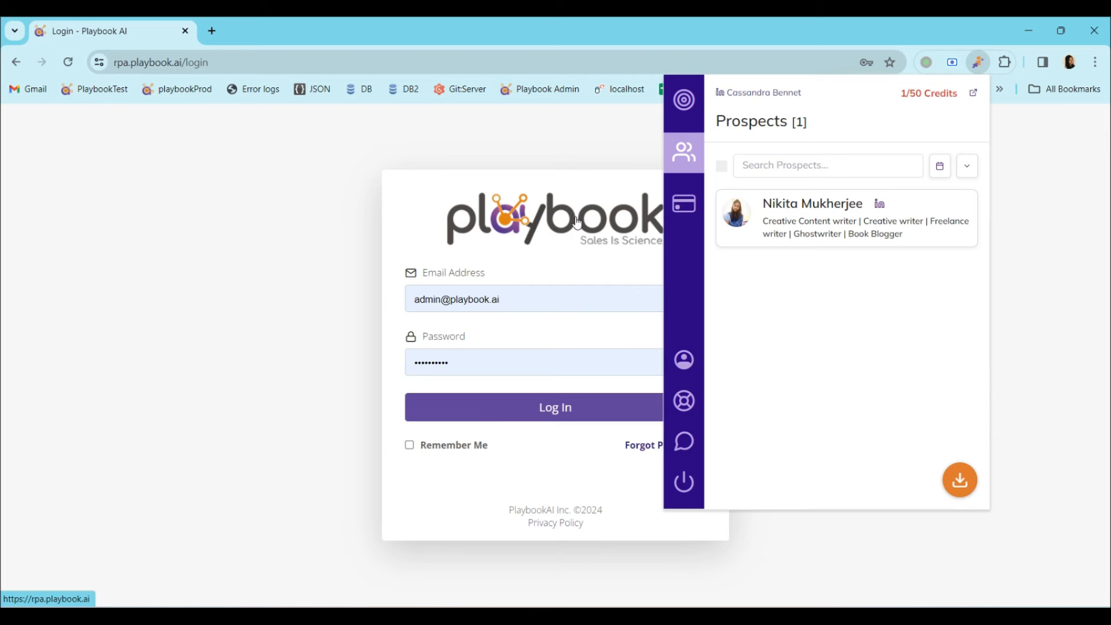
{"action": "left_click", "coordinate": [692, 217]}
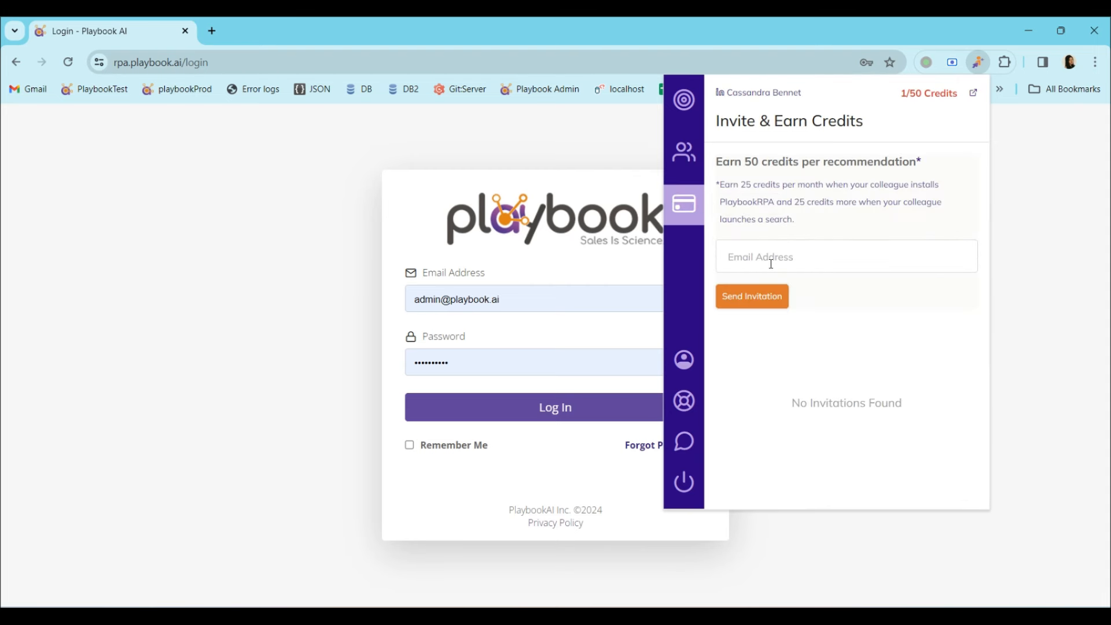
{"action": "left_click", "coordinate": [688, 363]}
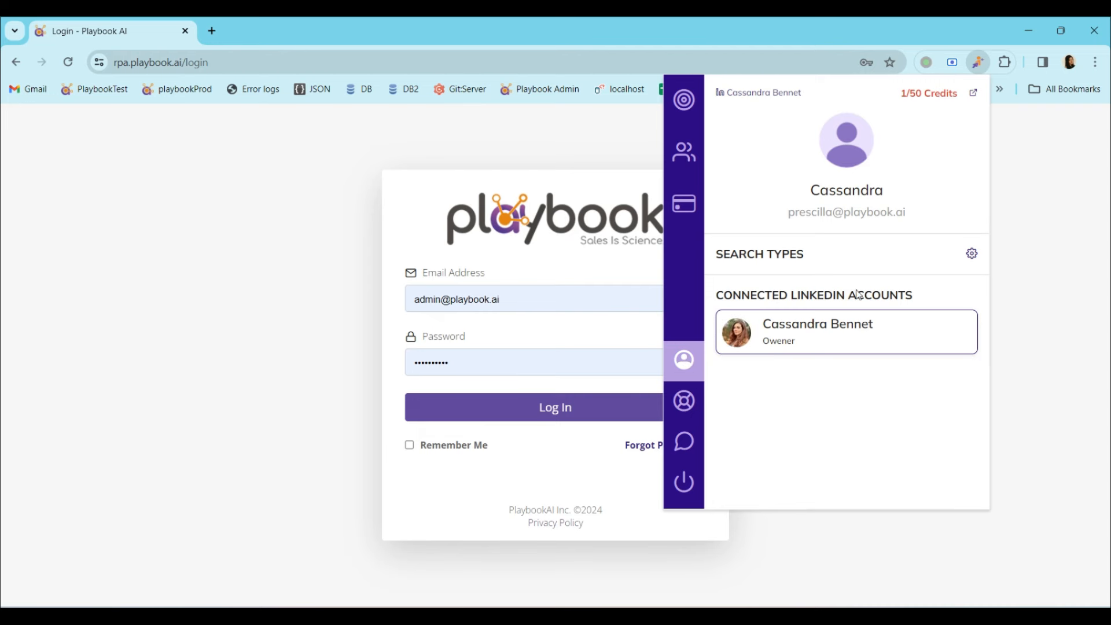
{"action": "left_click", "coordinate": [685, 409]}
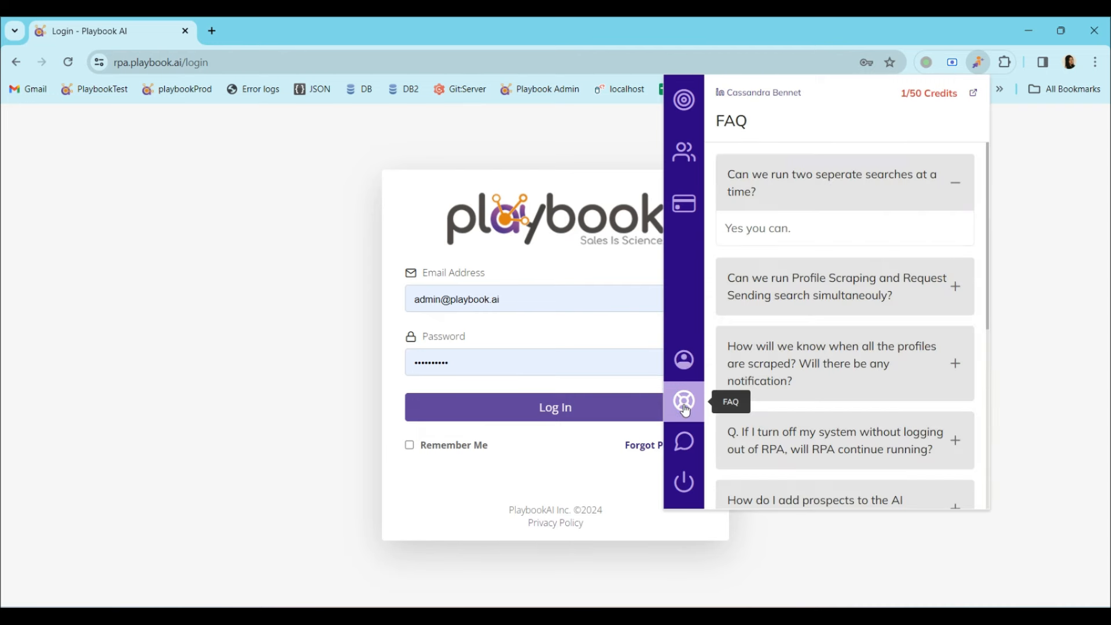
{"action": "left_click", "coordinate": [689, 448]}
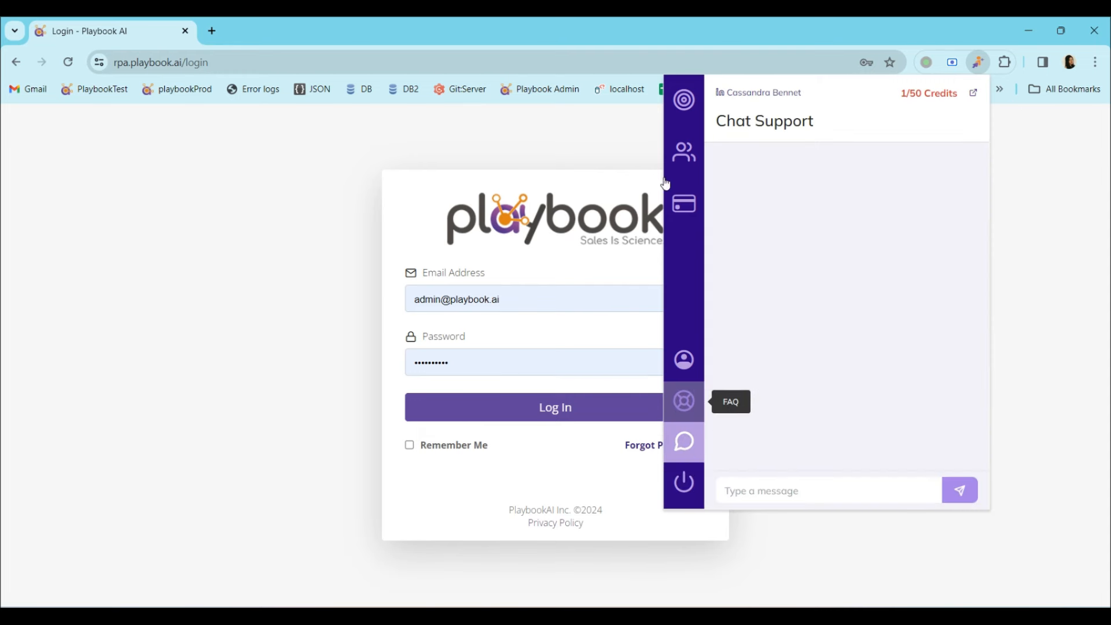
{"action": "left_click", "coordinate": [685, 110]}
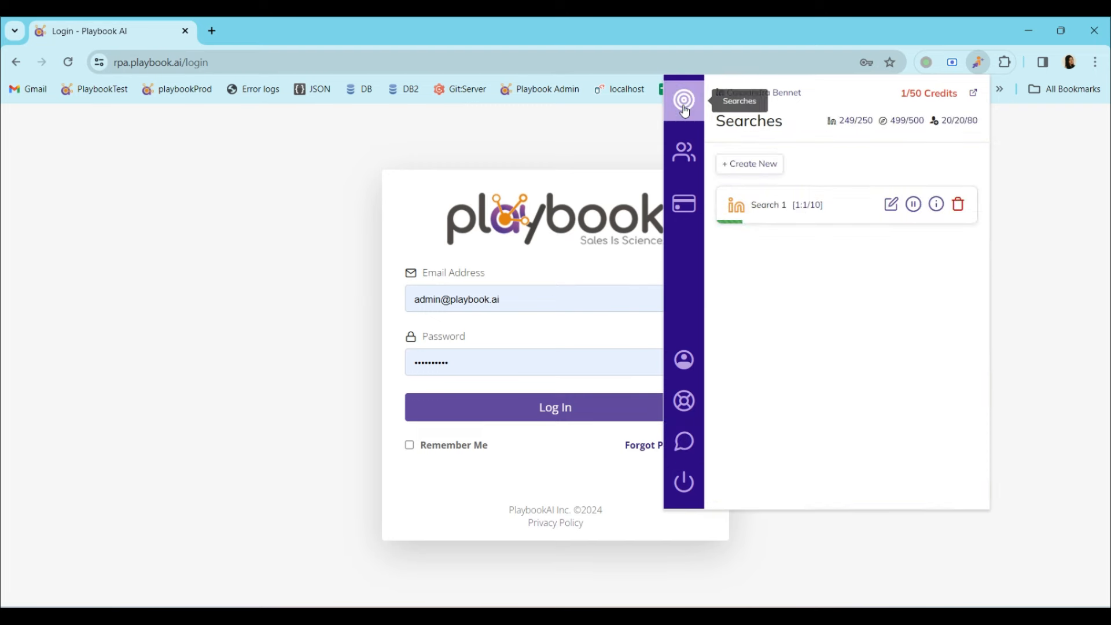
{"action": "left_click", "coordinate": [684, 148]}
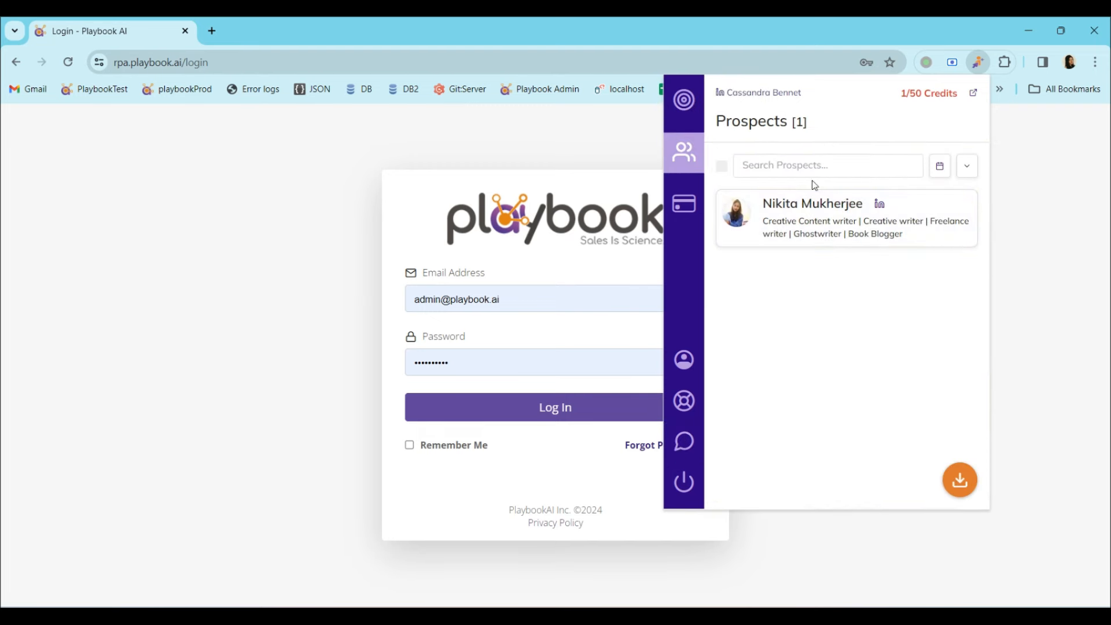
{"action": "left_click", "coordinate": [970, 171]}
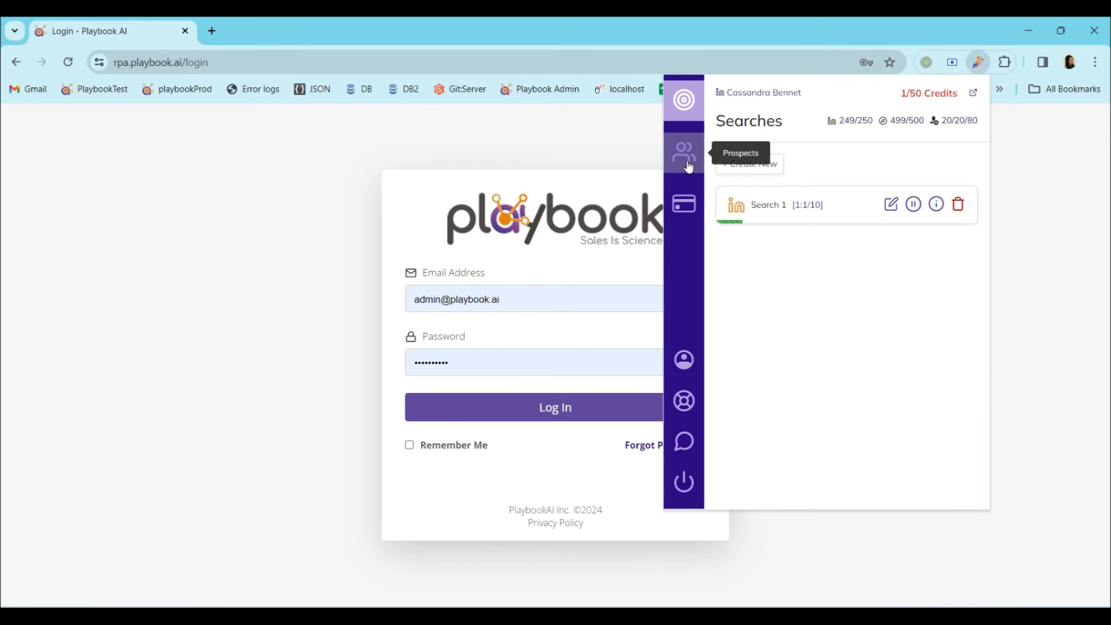
- Select the scraped prospect in the Prospects list and add it to AI-Sequence
{"action": "left_click", "coordinate": [684, 153]}
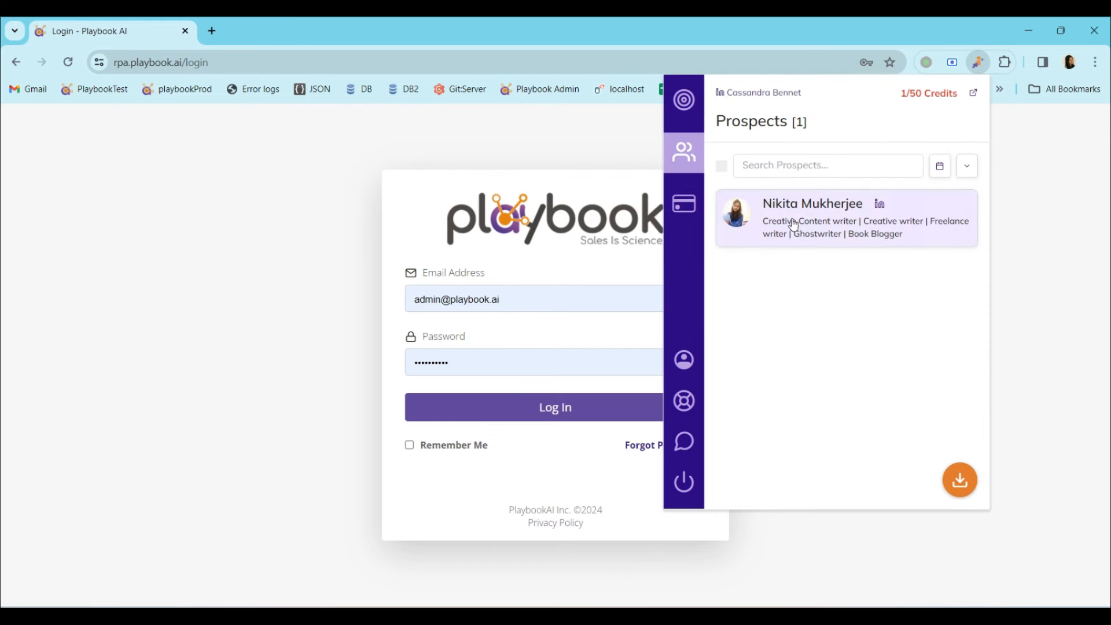
{"action": "left_click", "coordinate": [890, 233]}
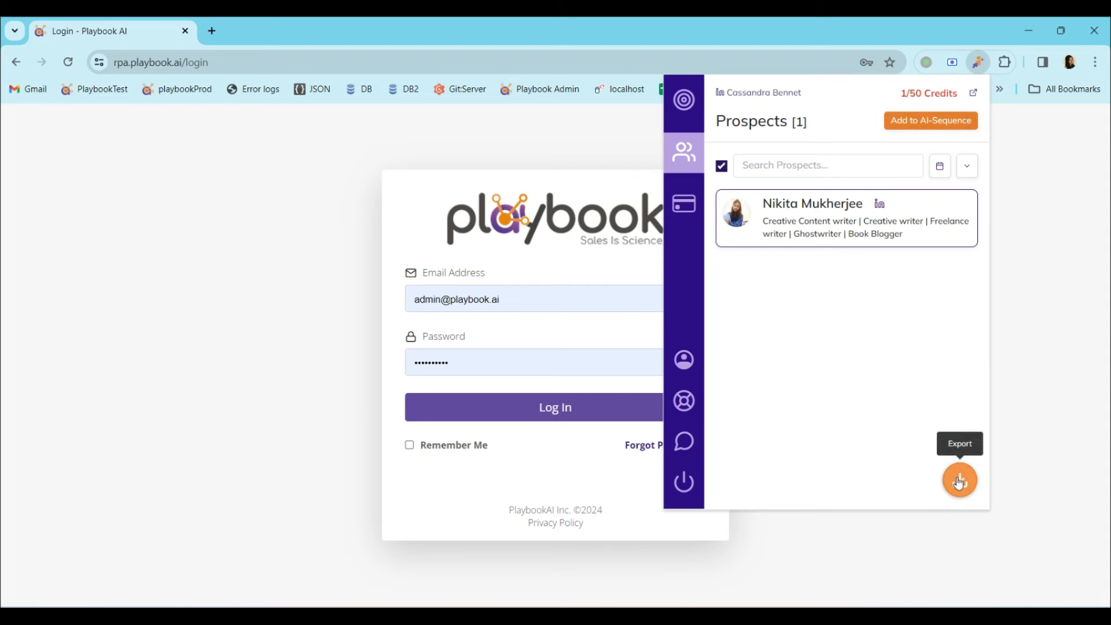
{"action": "left_click", "coordinate": [930, 123]}
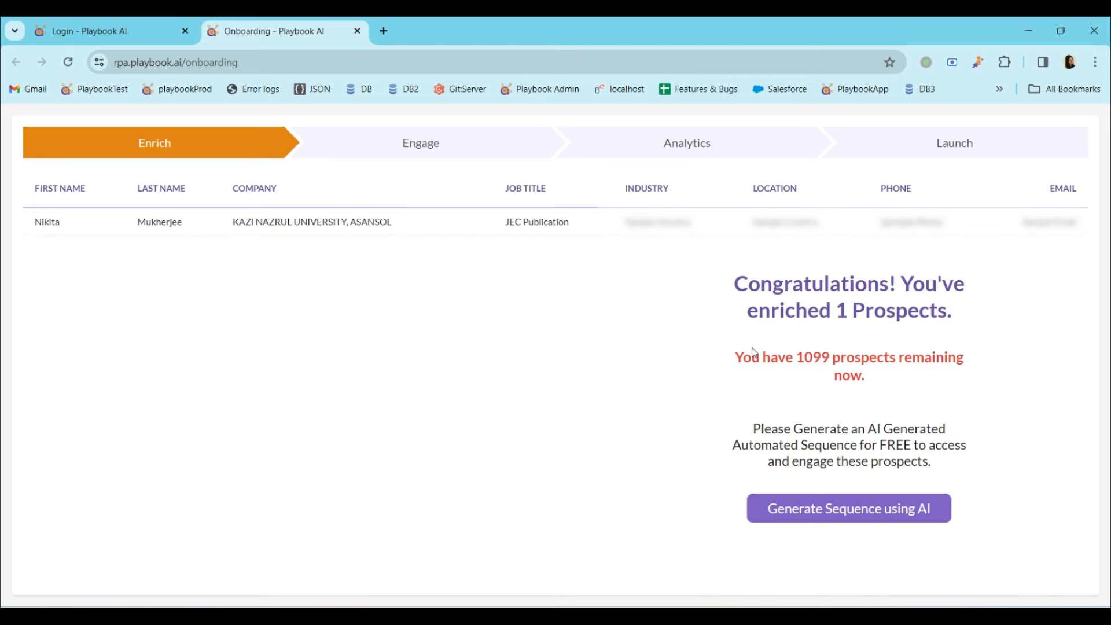
- Start generating the AI sequence for the enriched prospect and choose LinkedIn, Email and Call as its engagement channels
{"action": "left_click", "coordinate": [814, 521]}
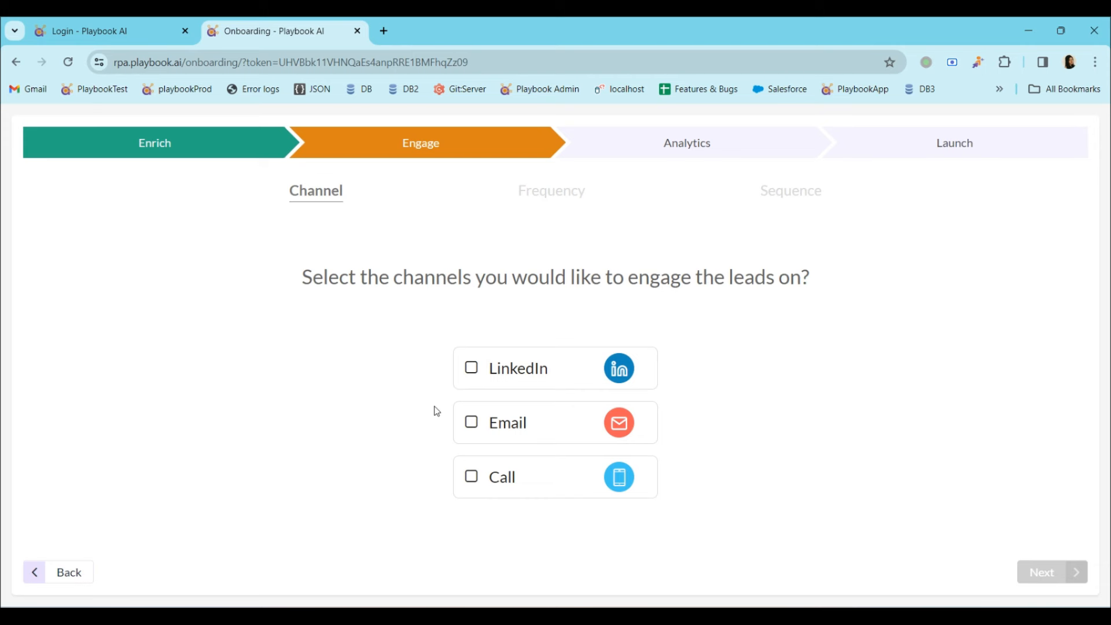
{"action": "left_click", "coordinate": [473, 374]}
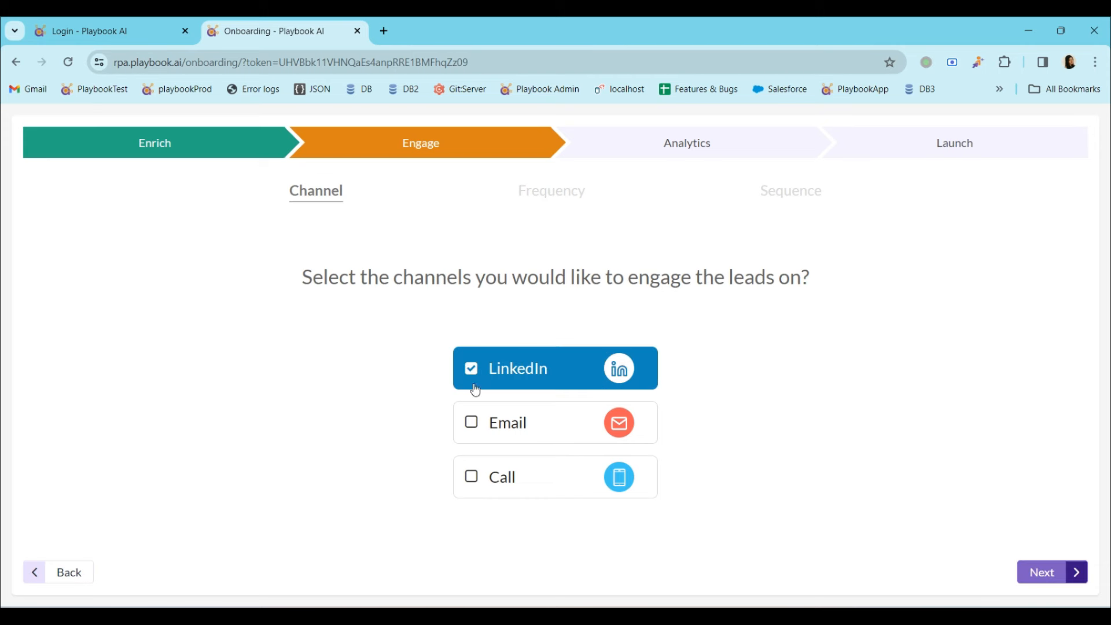
{"action": "left_click", "coordinate": [472, 422]}
{"action": "left_click", "coordinate": [472, 477]}
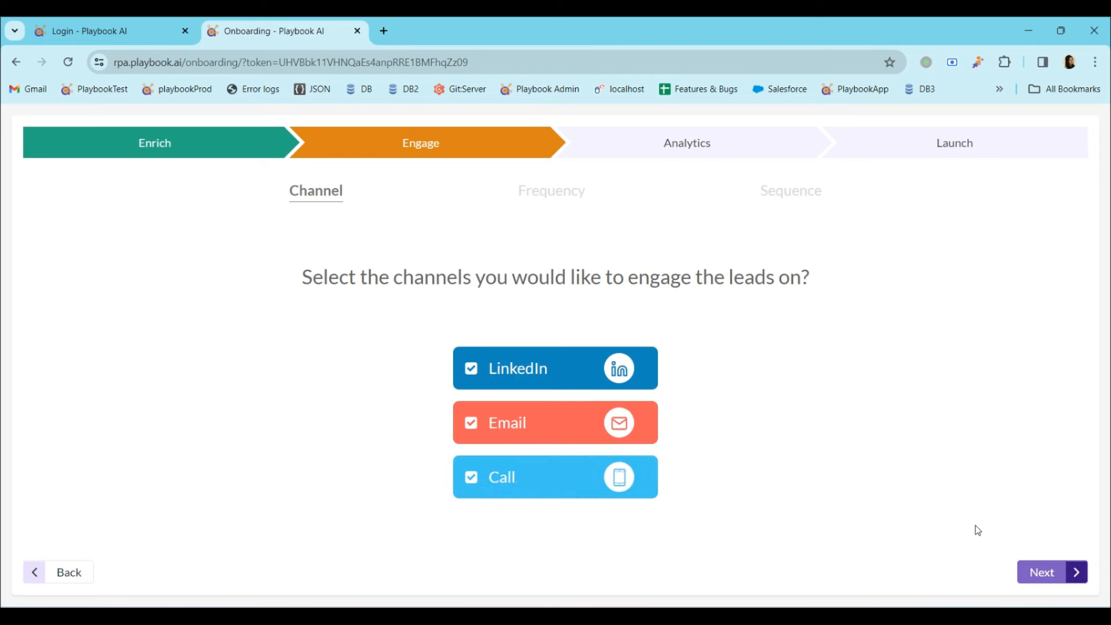
{"action": "left_click", "coordinate": [1048, 581]}
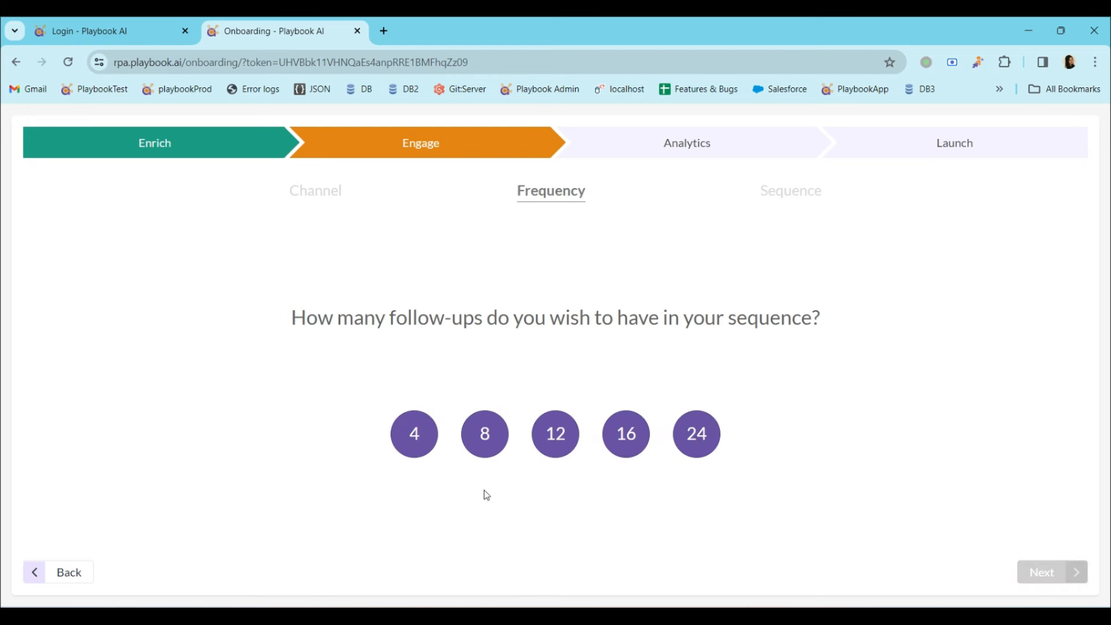
- Set the sequence to 4 follow-ups over 1 week, and review the generated Linkedin 1 message before accepting the sequence
{"action": "left_click", "coordinate": [420, 448]}
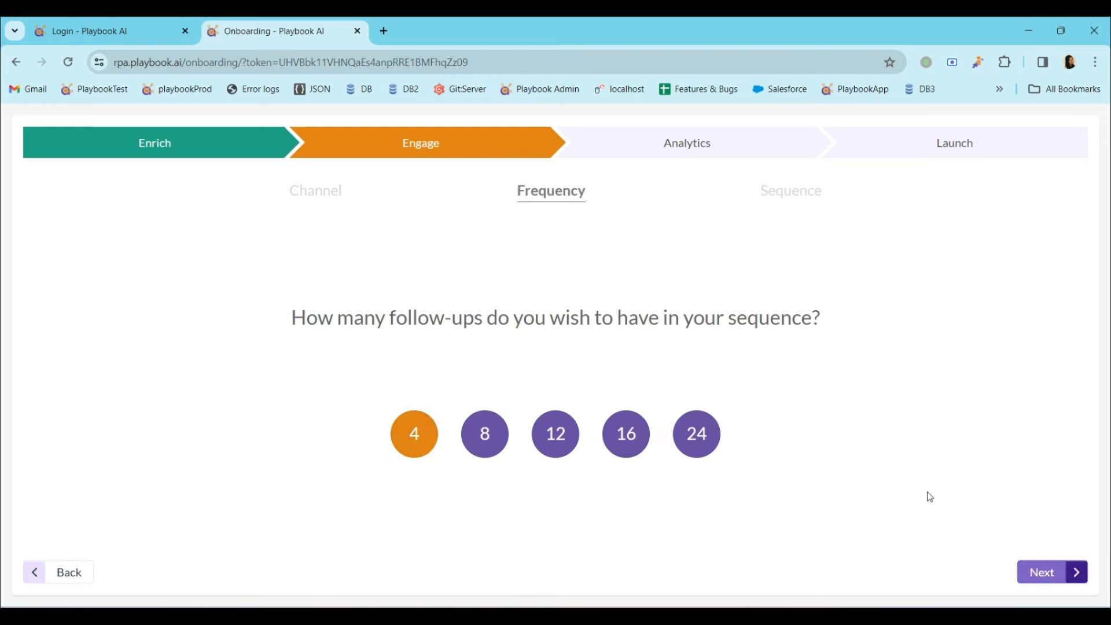
{"action": "left_click", "coordinate": [1075, 577]}
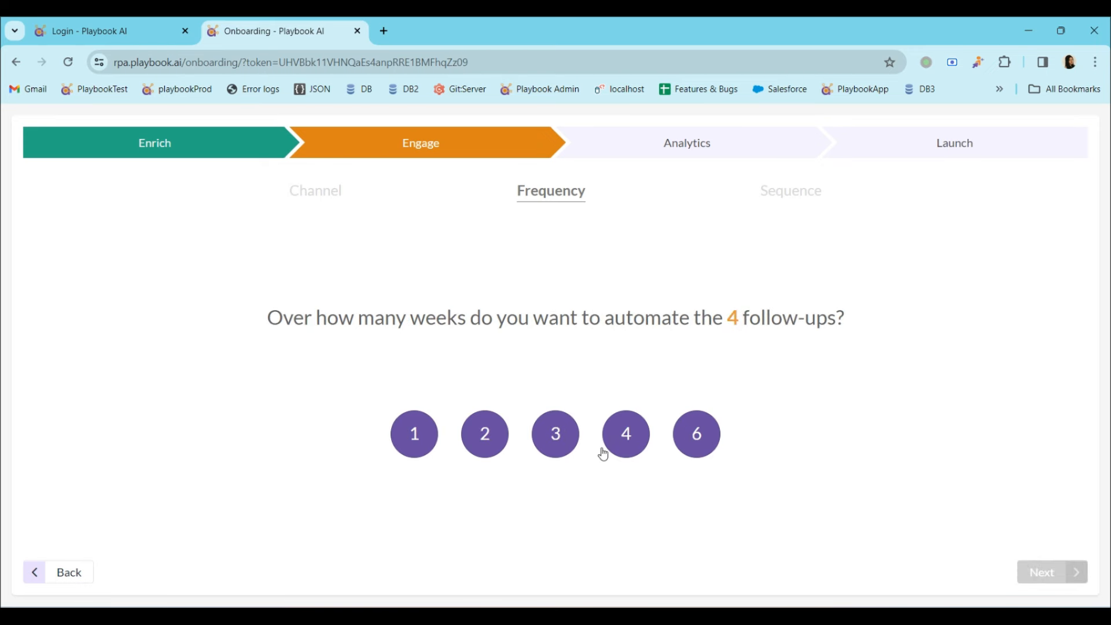
{"action": "left_click", "coordinate": [427, 453]}
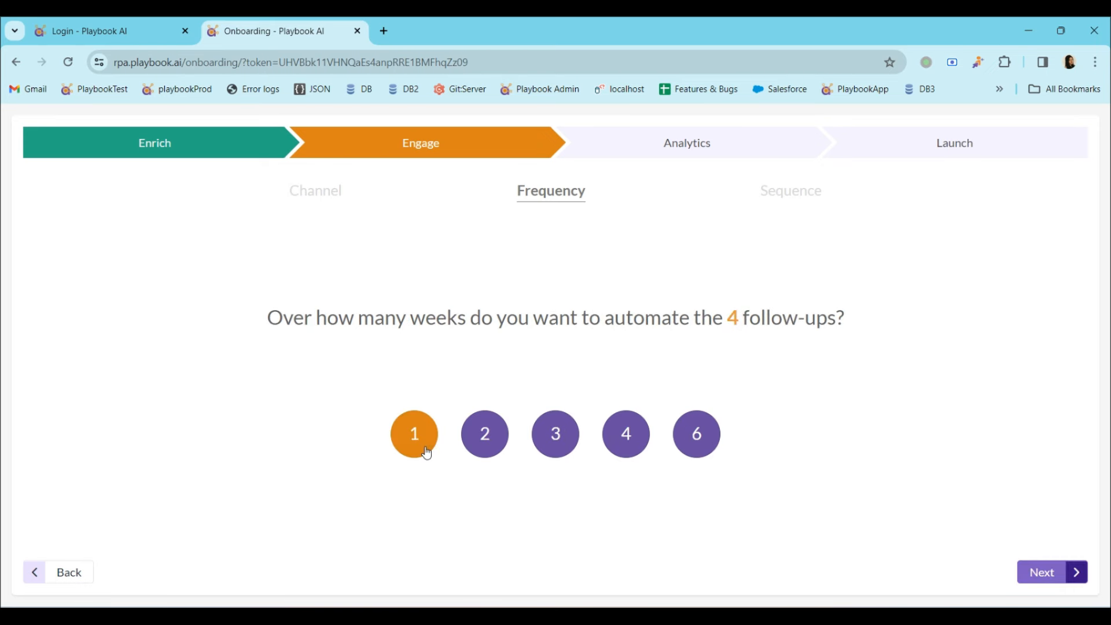
{"action": "left_click", "coordinate": [1051, 573]}
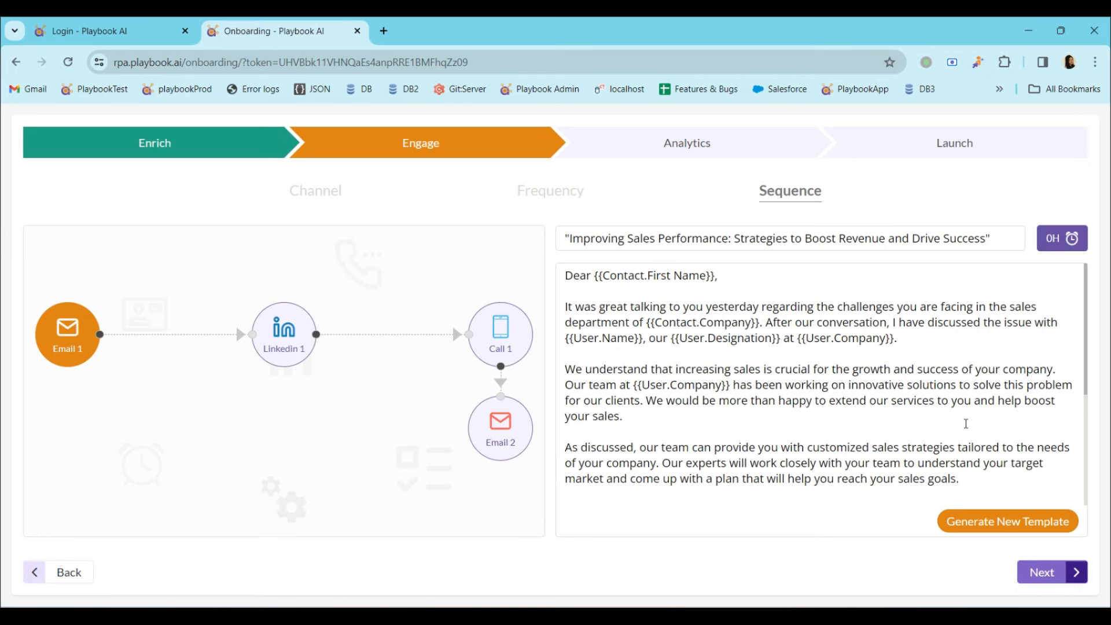
{"action": "left_click", "coordinate": [284, 335]}
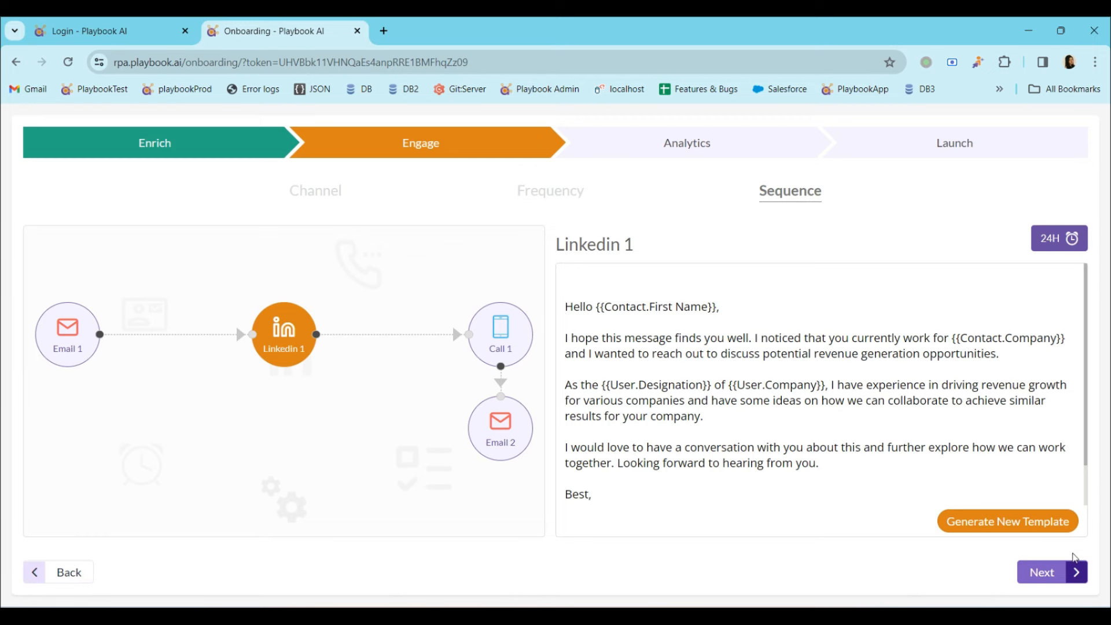
{"action": "left_click", "coordinate": [1055, 579]}
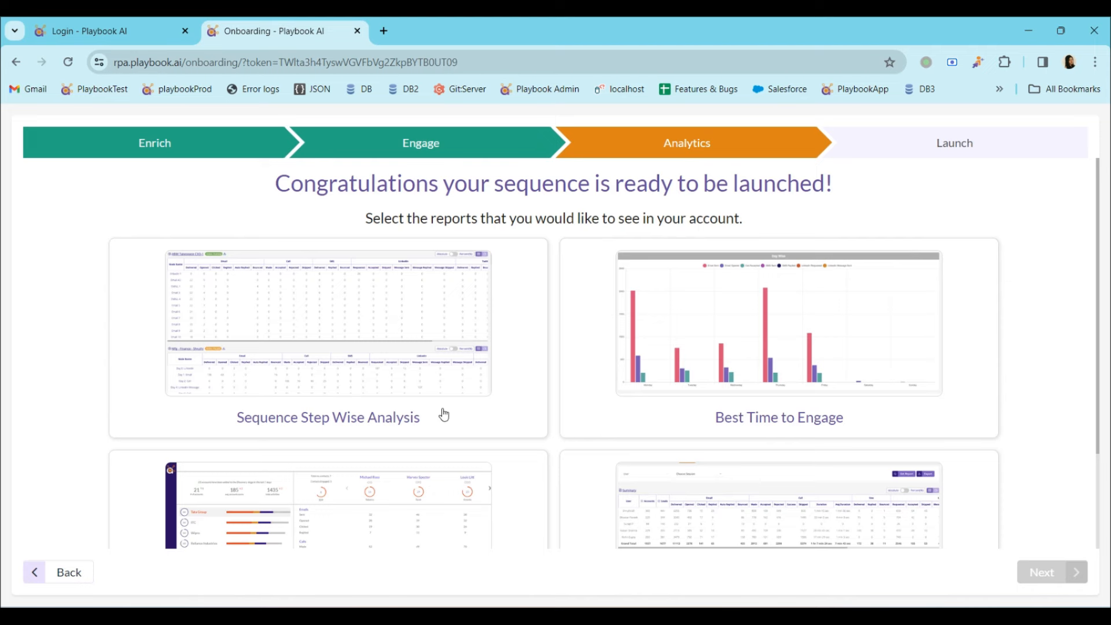
- Choose the Sequence Step Wise Analysis report and both reports in the second row for the account, and continue to Launch
{"action": "left_click", "coordinate": [444, 415]}
{"action": "scroll", "coordinate": [651, 504], "scroll_direction": "down", "scroll_amount": 1}
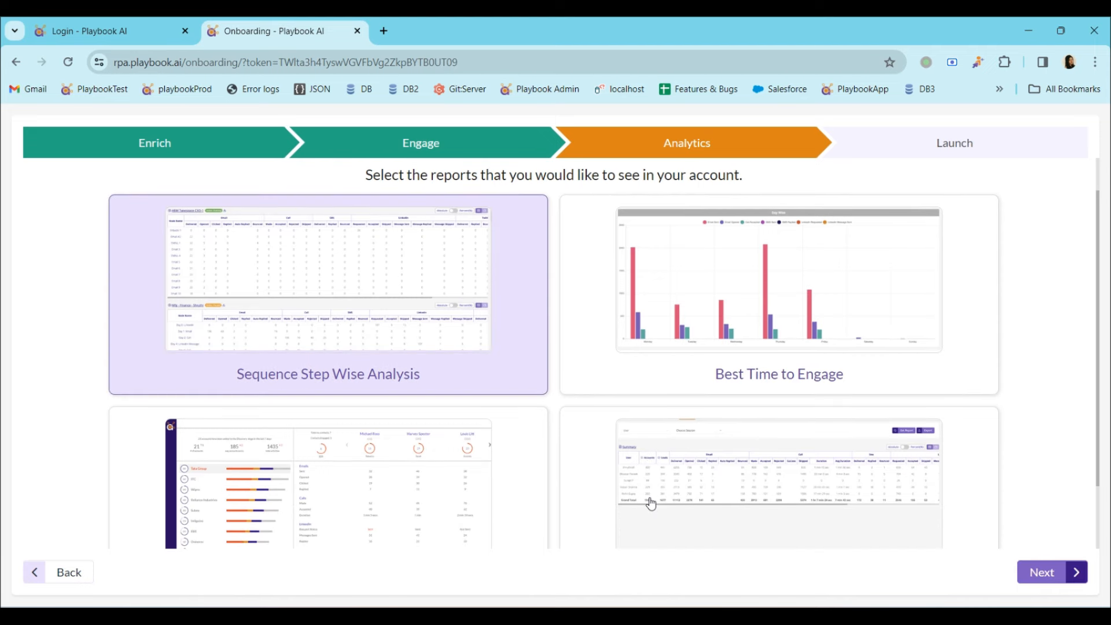
{"action": "left_click", "coordinate": [650, 503]}
{"action": "left_click", "coordinate": [509, 492]}
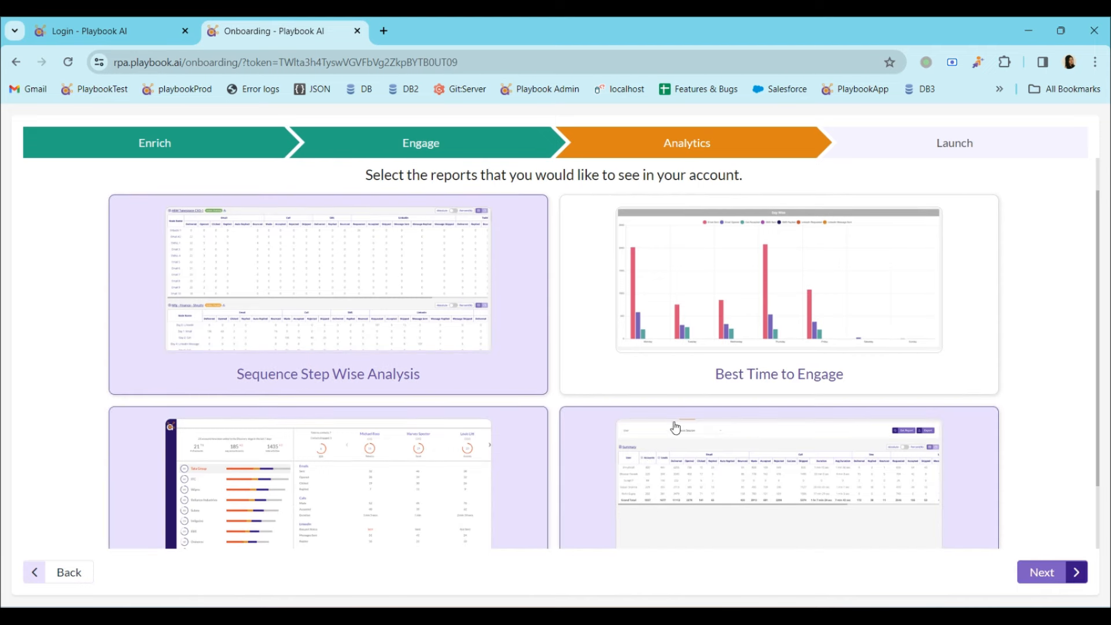
{"action": "left_click", "coordinate": [1031, 582]}
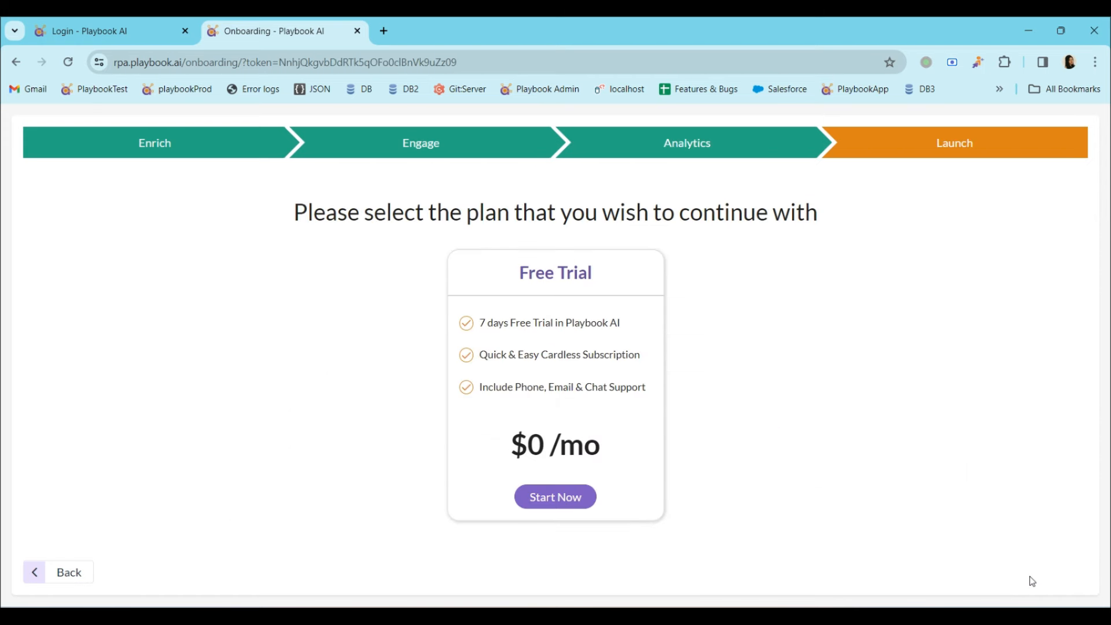
- Start the $0 Free Trial plan and register testplaybook as the Playbook AI domain name
{"action": "left_click", "coordinate": [566, 497]}
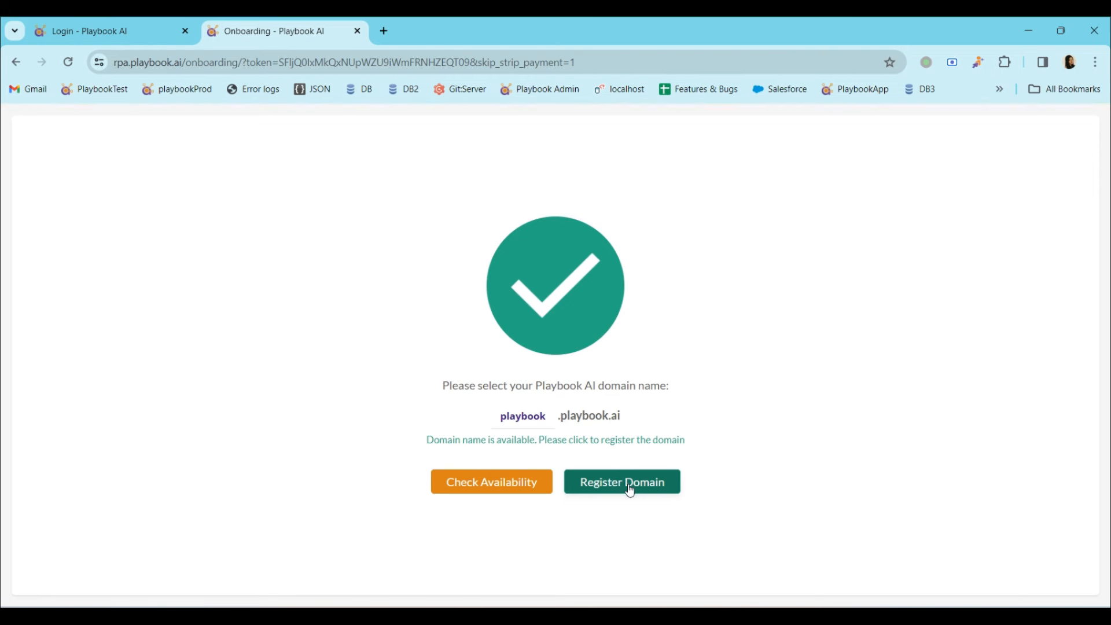
{"action": "left_click", "coordinate": [503, 417]}
{"action": "type", "text": "test"}
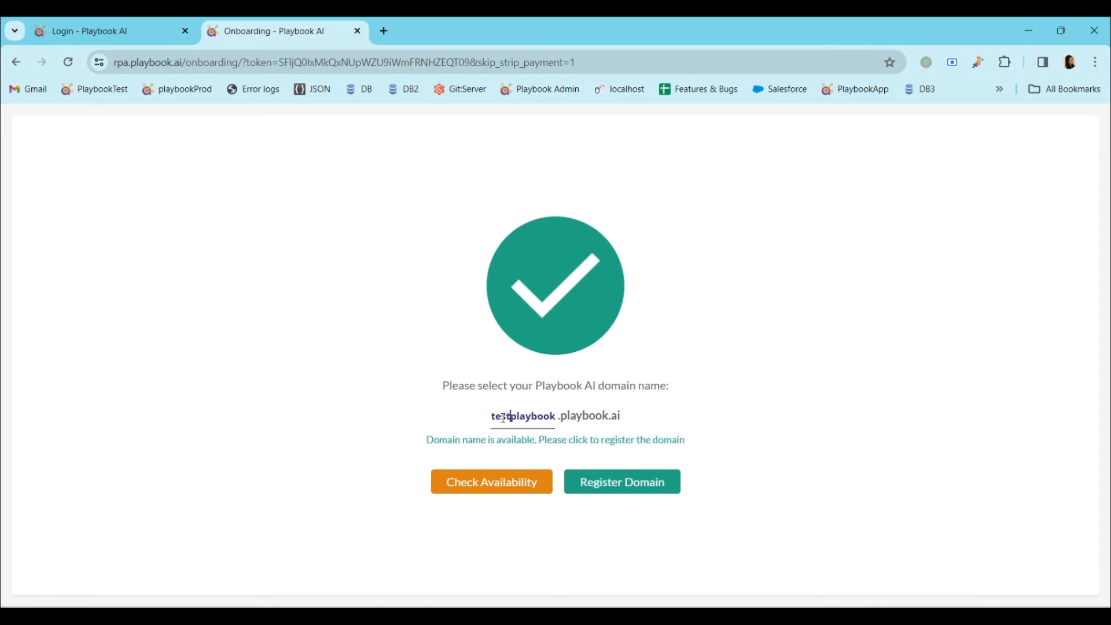
{"action": "left_click", "coordinate": [646, 489]}
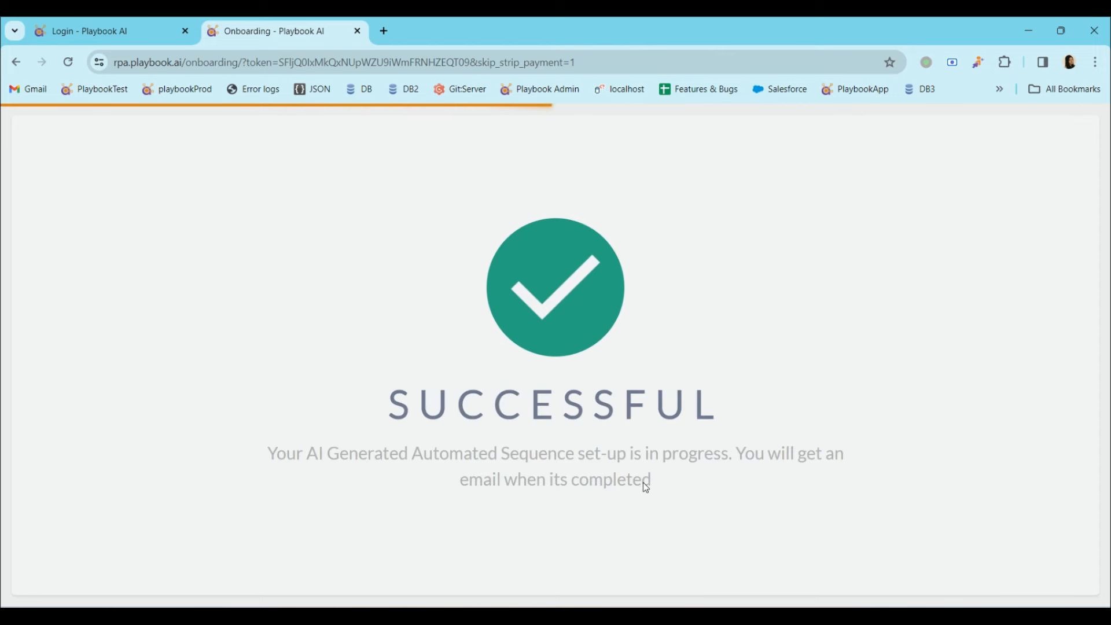